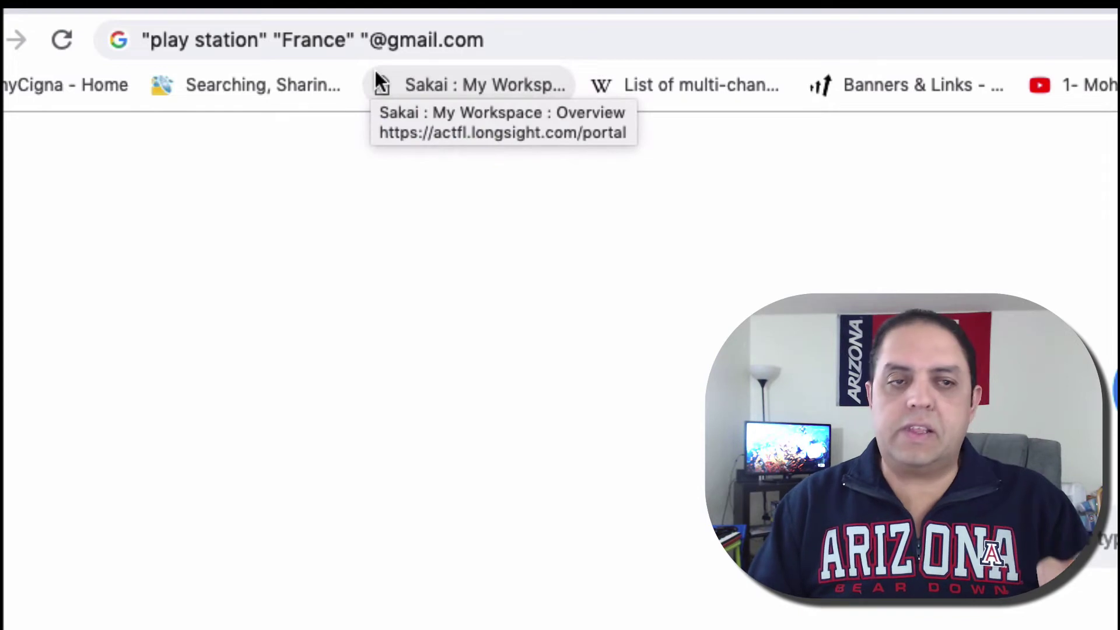
left_click(538, 33)
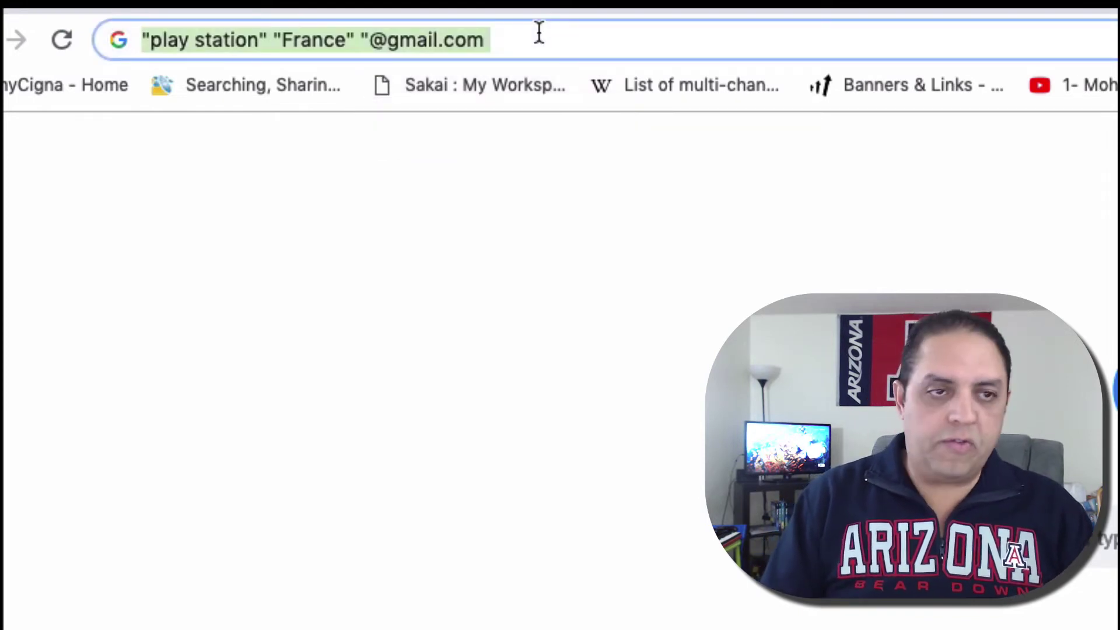
right_click(537, 33)
left_click(499, 39)
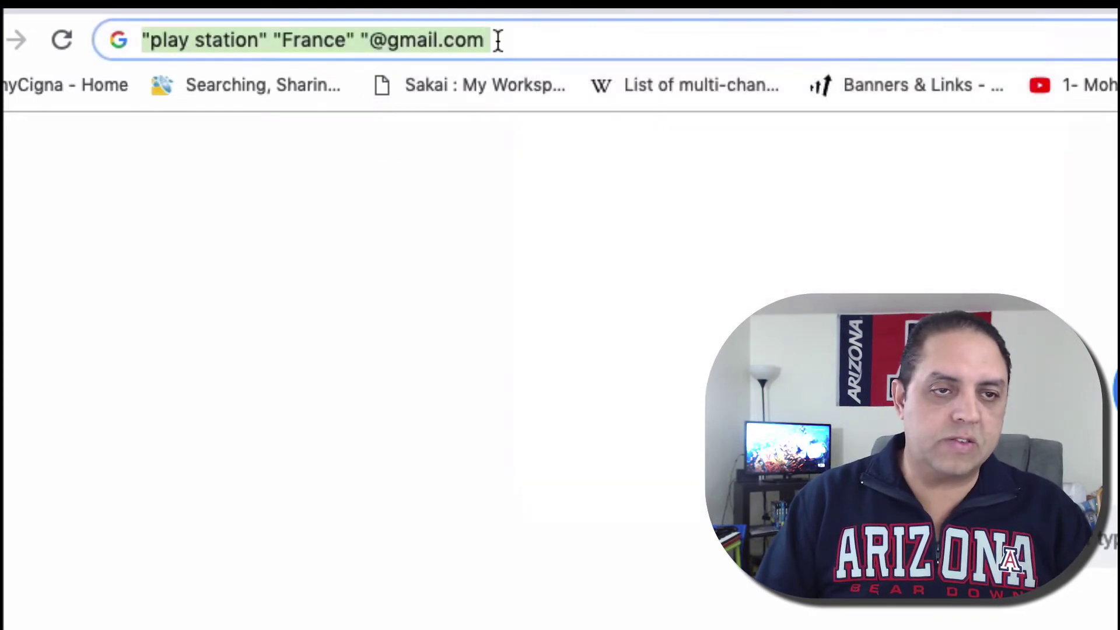
left_click(497, 40)
key("BackSpace")
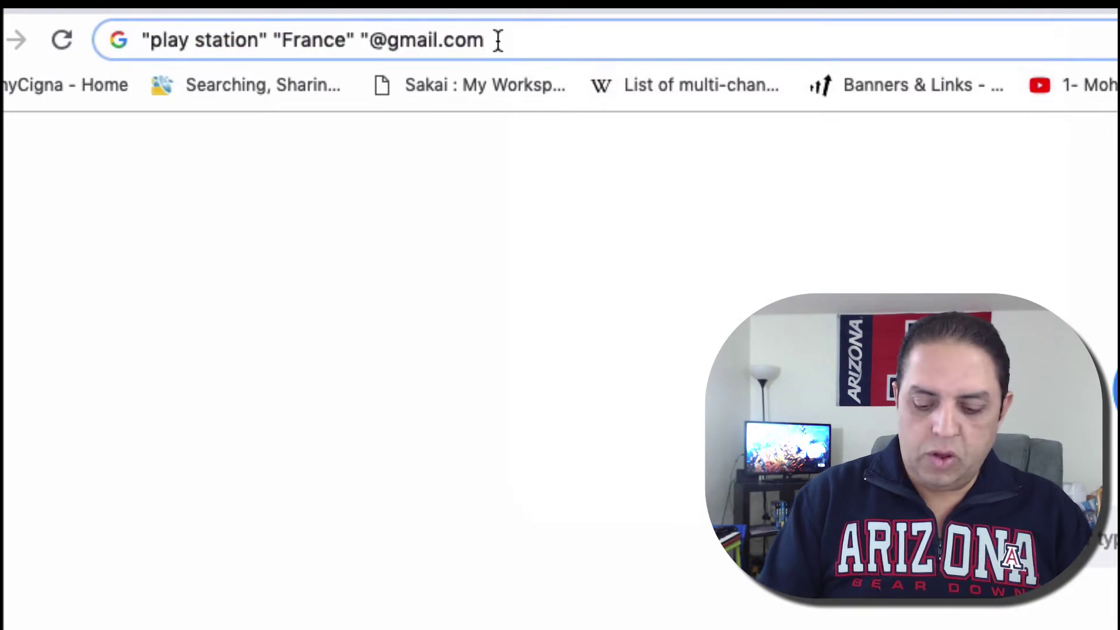
type("\"")
key("Return")
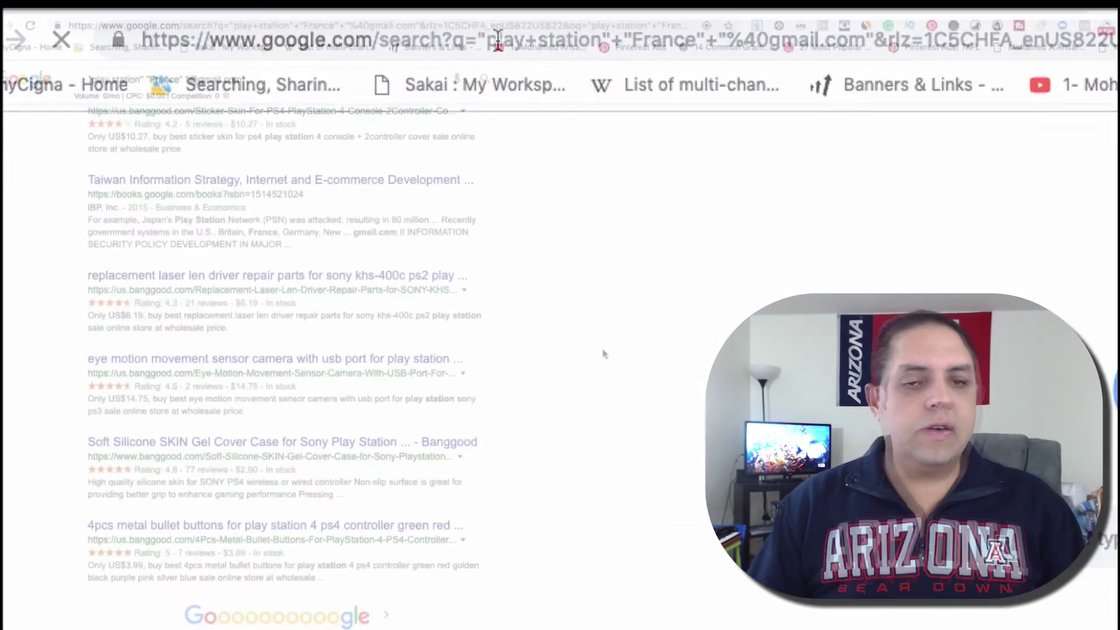
- Look through the search results and inspect the addresses collected by the Email Exporter extension
scroll(532, 415, "down", 10)
scroll(533, 415, "up", 2)
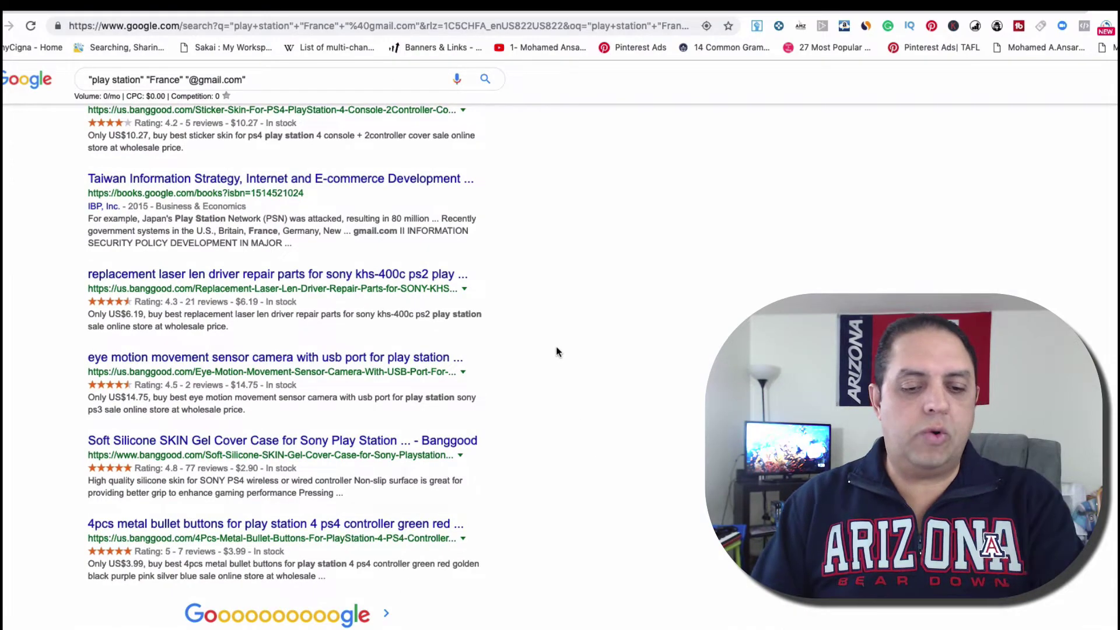
scroll(556, 351, "up", 10)
scroll(555, 352, "down", 1)
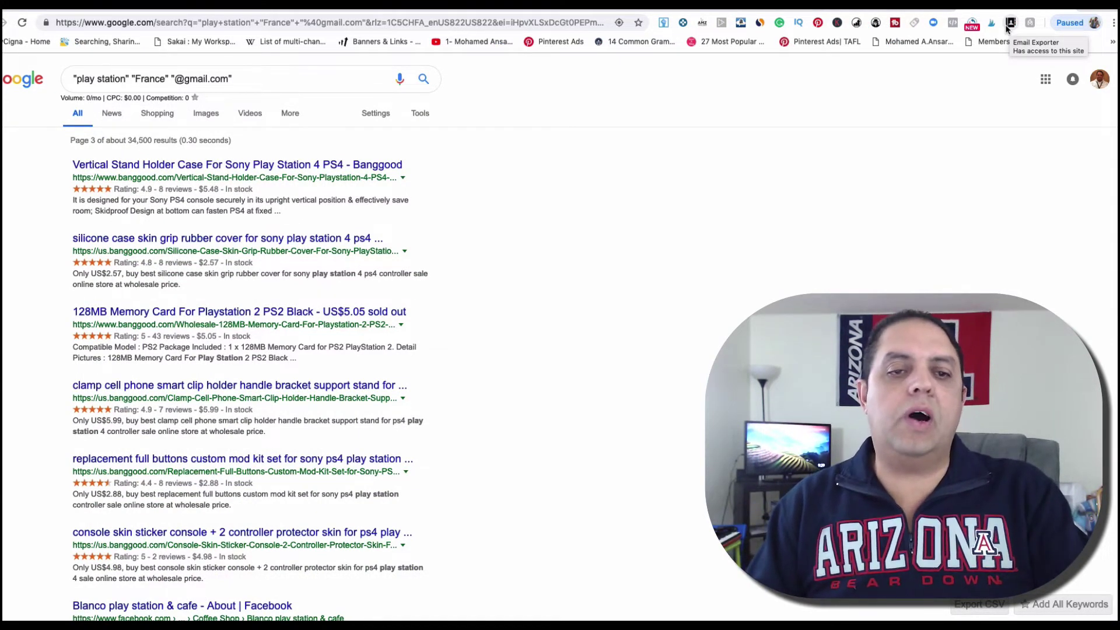
left_click(1011, 24)
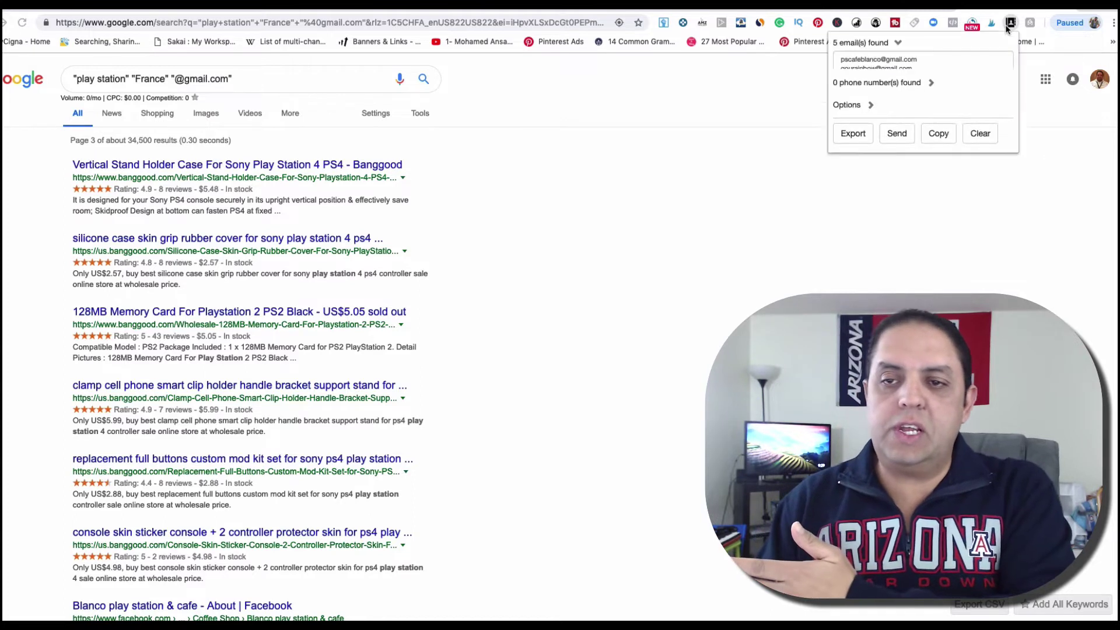
left_click(703, 160)
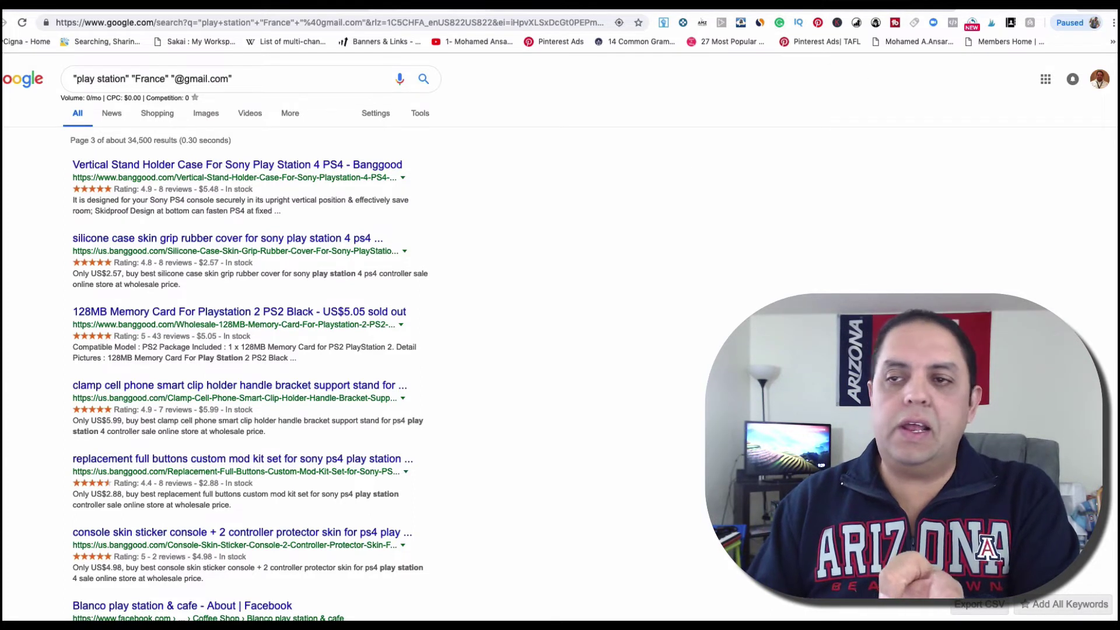
- In a new browser tab, go from Google to Drive and create a blank Google Sheets spreadsheet
key("super+t")
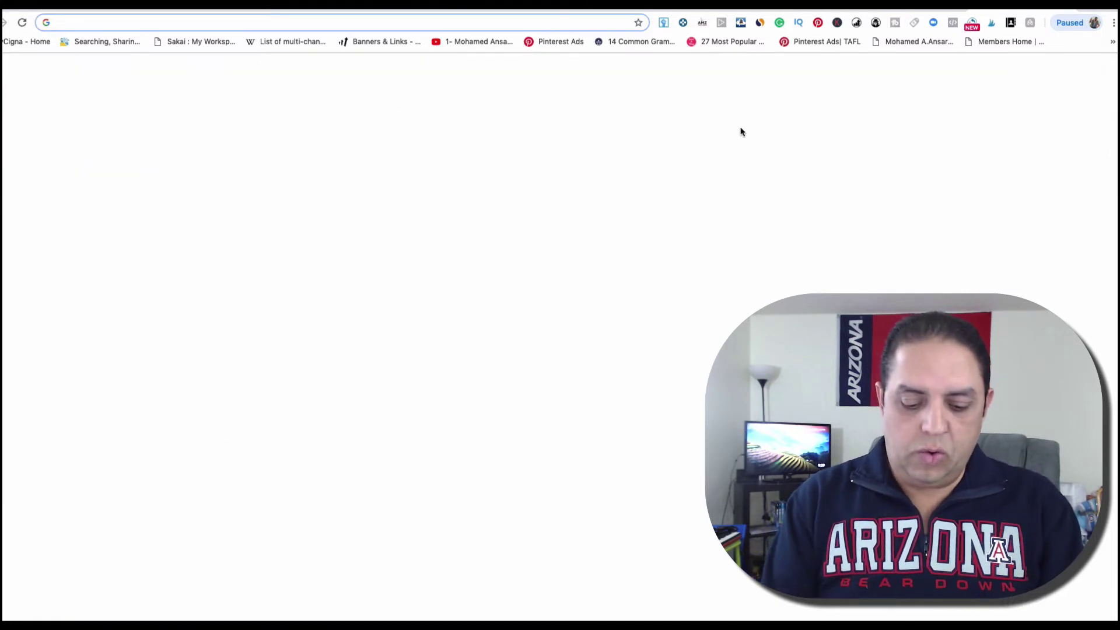
type("goo")
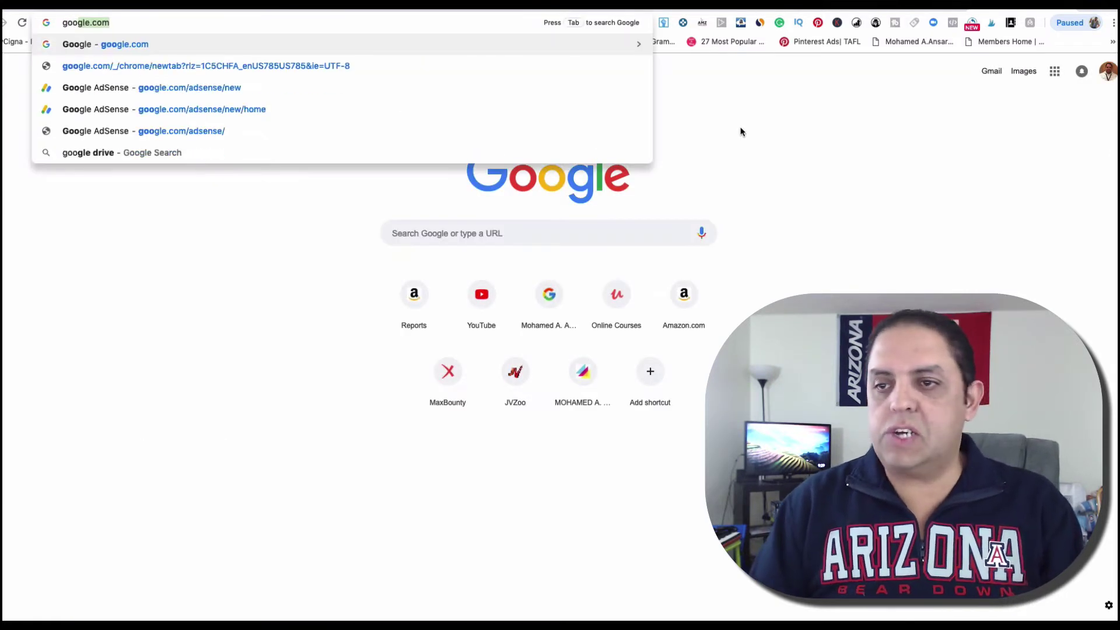
key("Return")
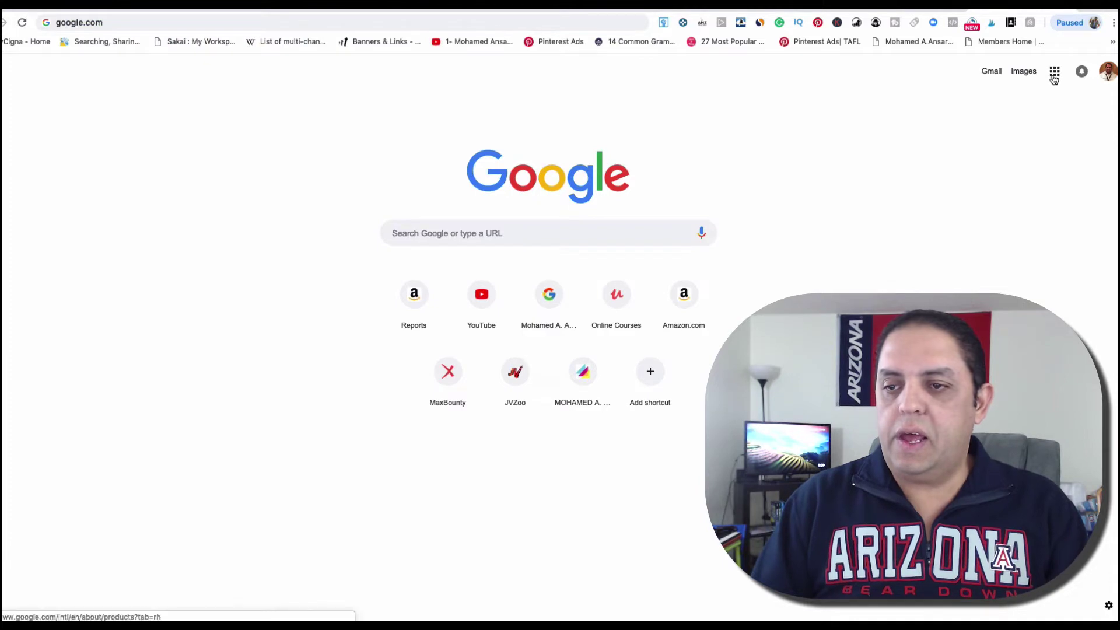
left_click(1055, 75)
left_click(1070, 261)
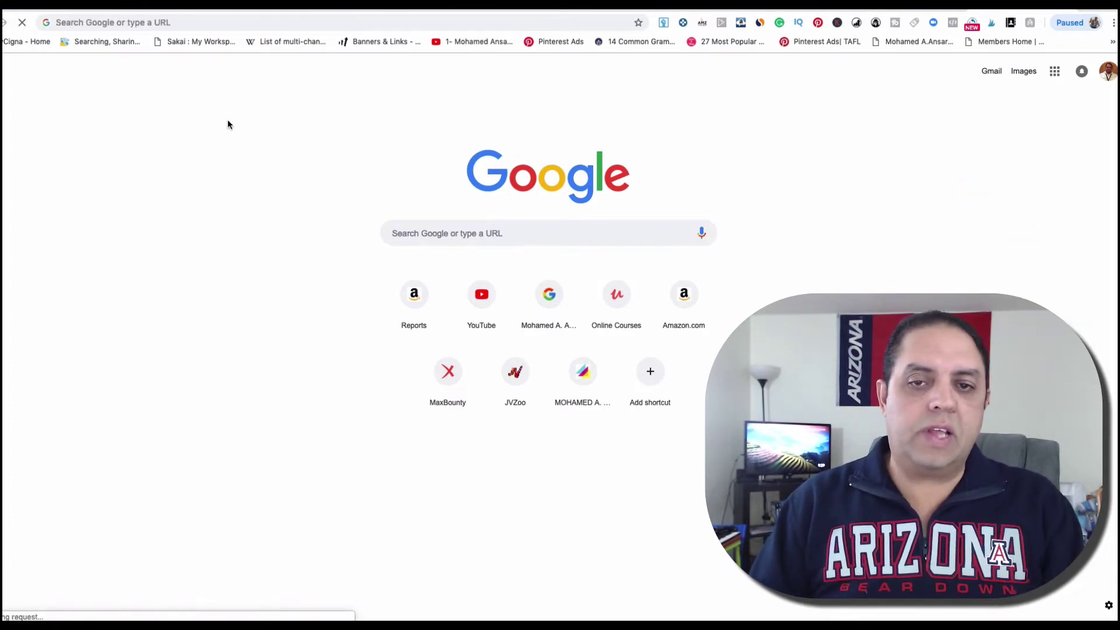
left_click(35, 106)
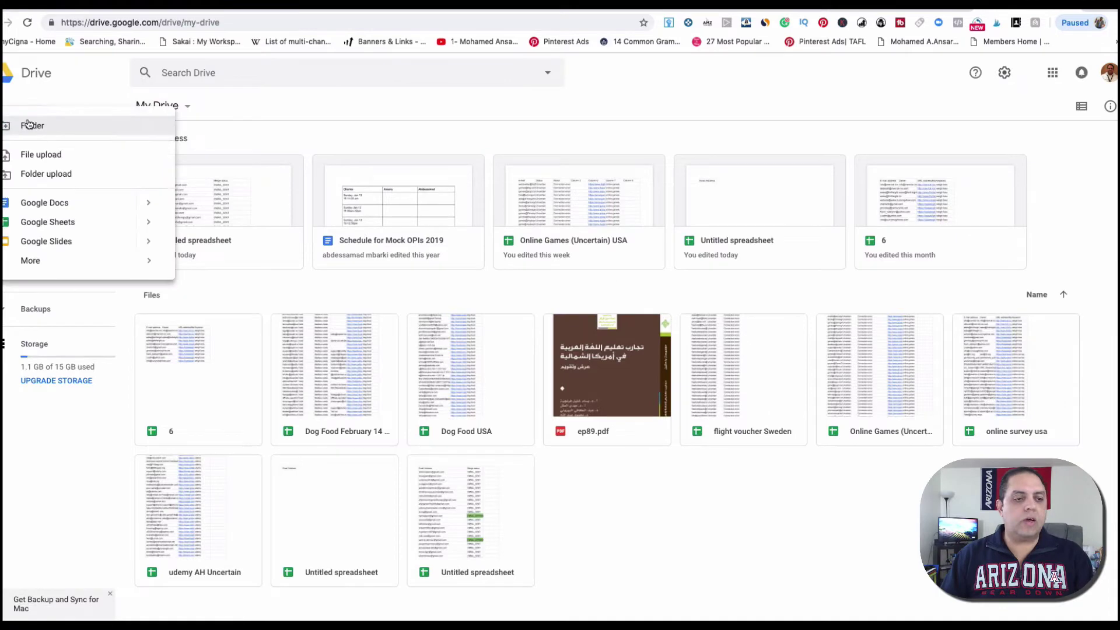
left_click(53, 222)
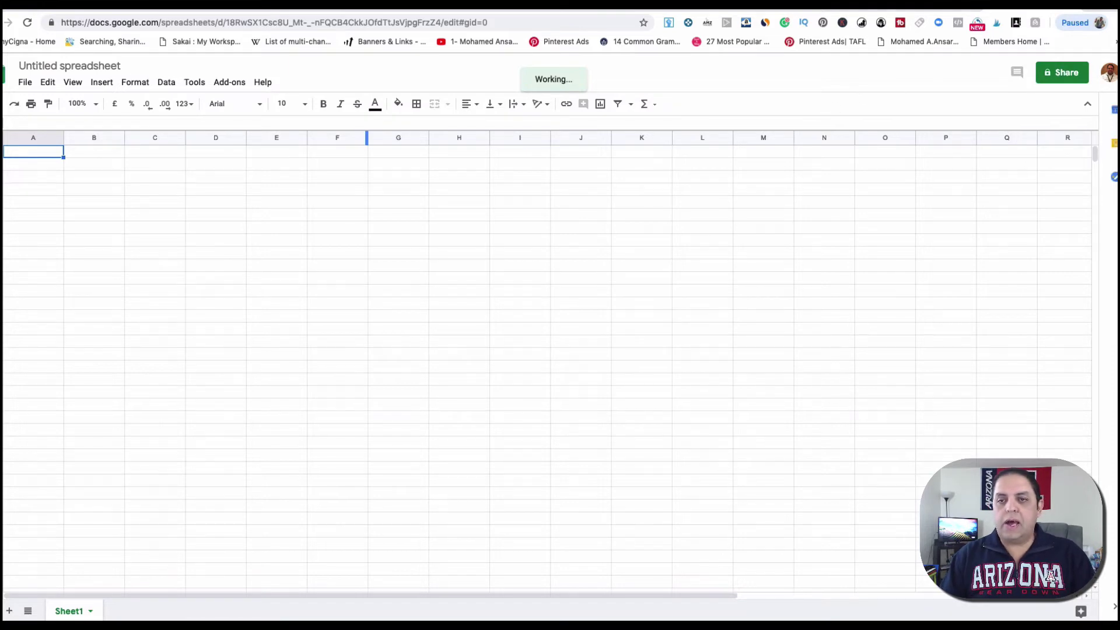
- Copy the email addresses Email Exporter collected from results page 3 into column A of the spreadsheet, starting at A1
key("ctrl+shift+Tab")
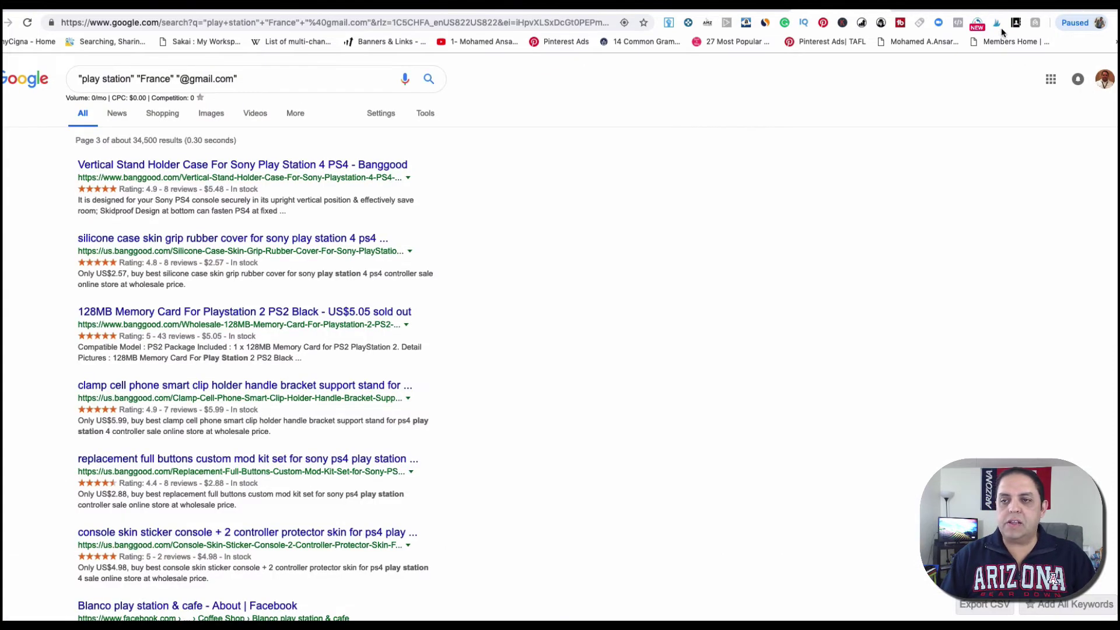
left_click(1015, 23)
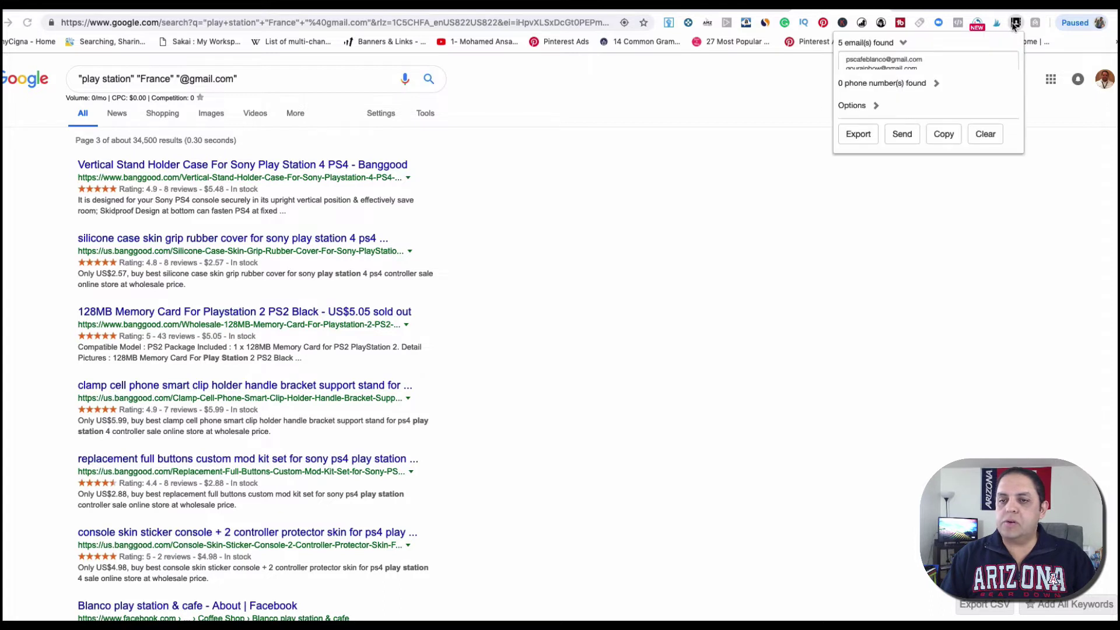
left_click(892, 76)
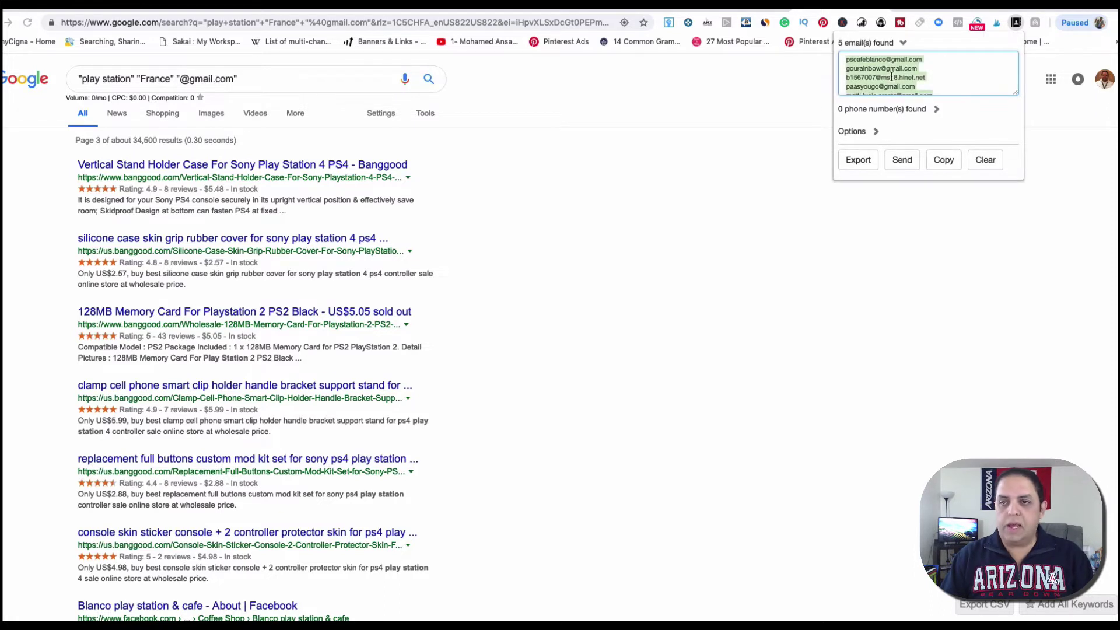
key("ctrl+Tab")
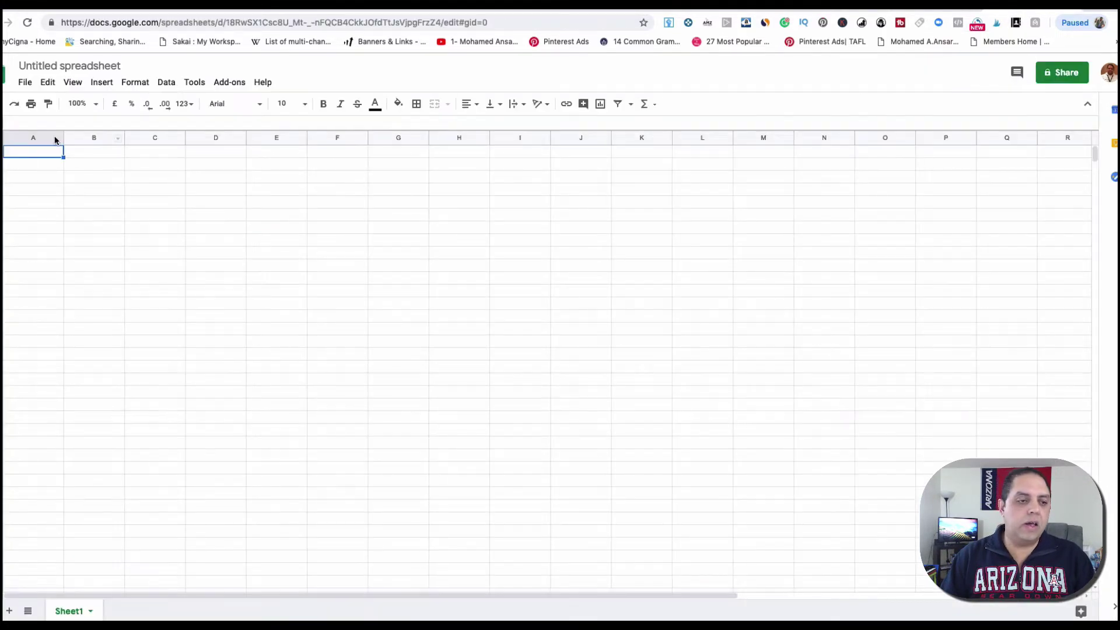
key("ctrl+v")
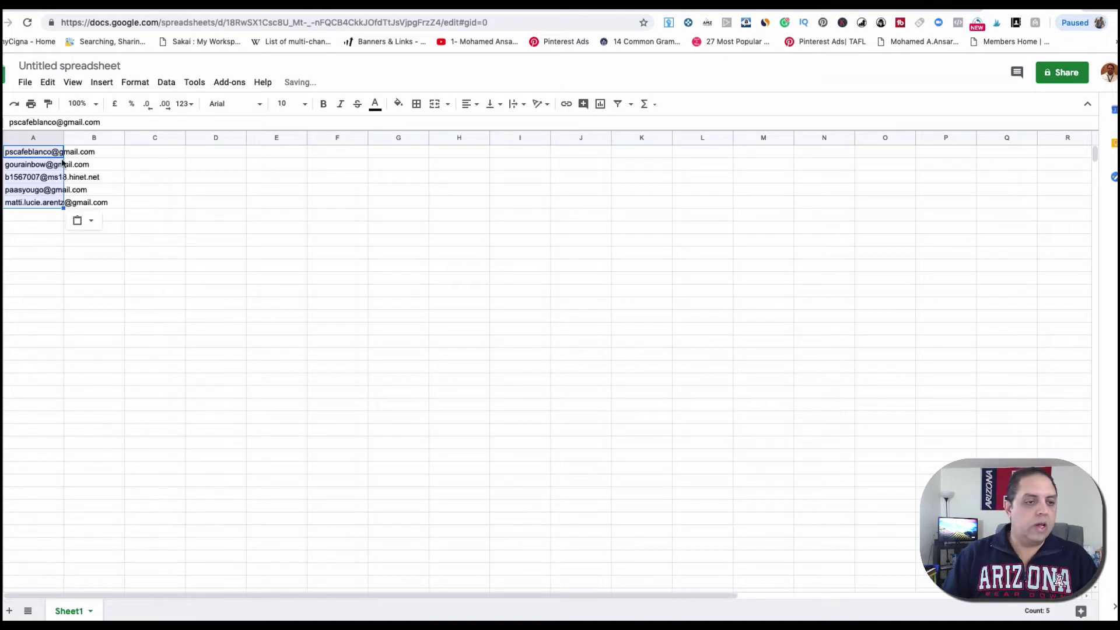
- Extract the email addresses from results page 4 with Email Exporter and paste them into the spreadsheet from A6 down
left_click(38, 217)
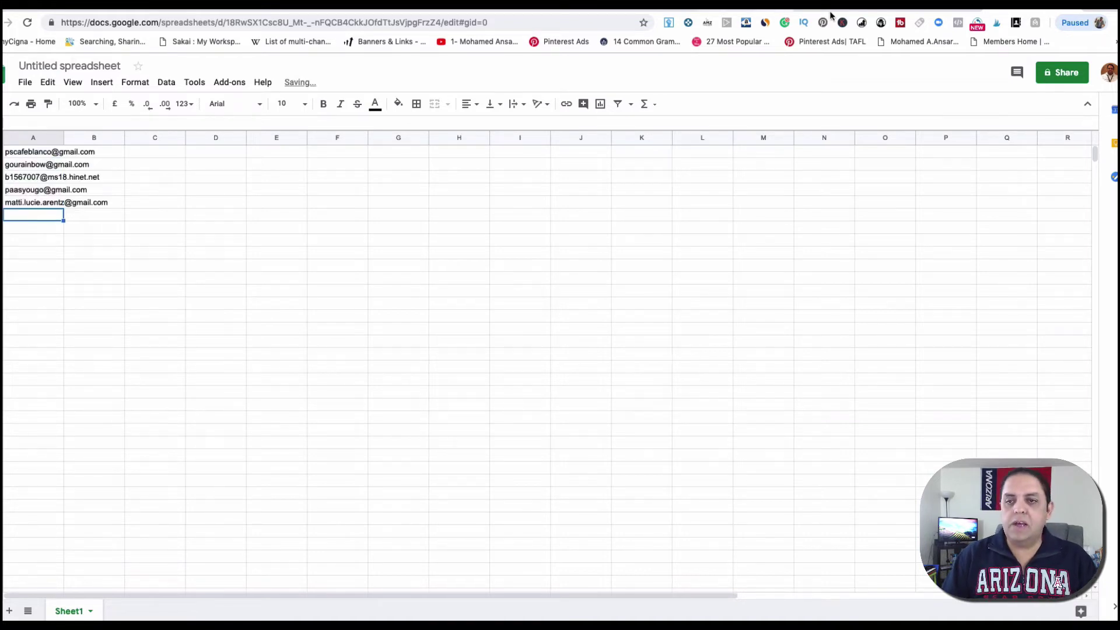
key("ctrl+shift+Tab")
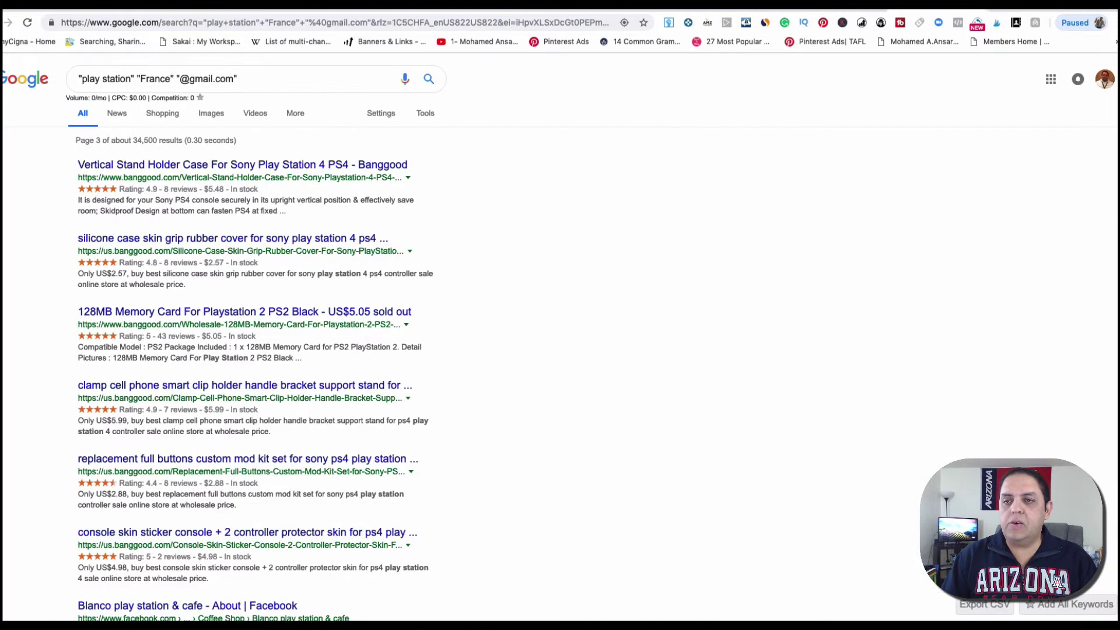
scroll(564, 182, "down", 10)
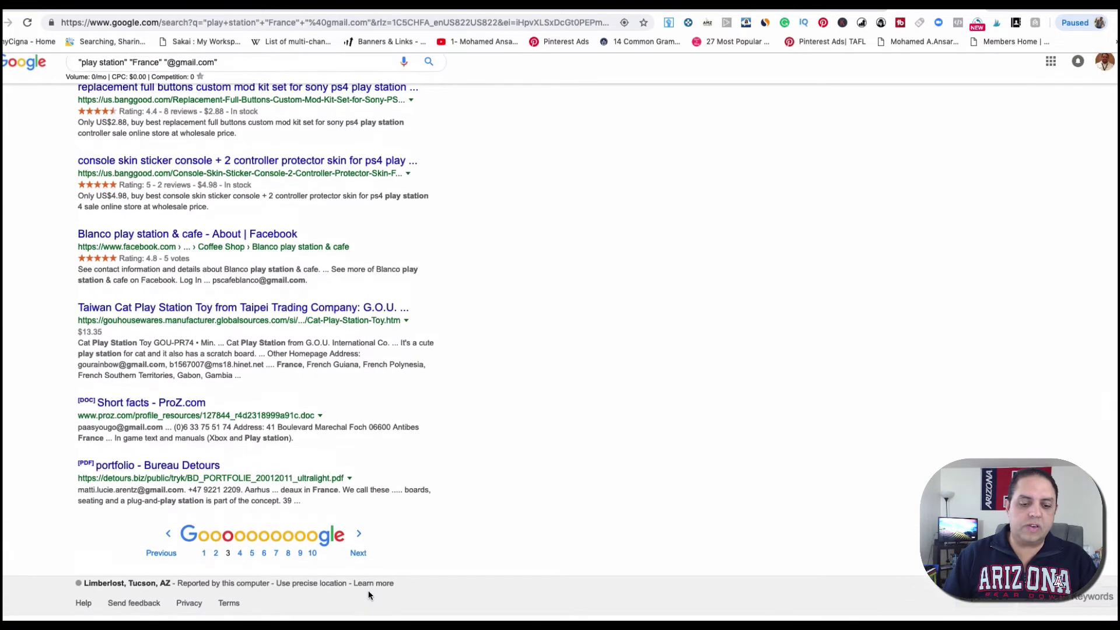
left_click(358, 560)
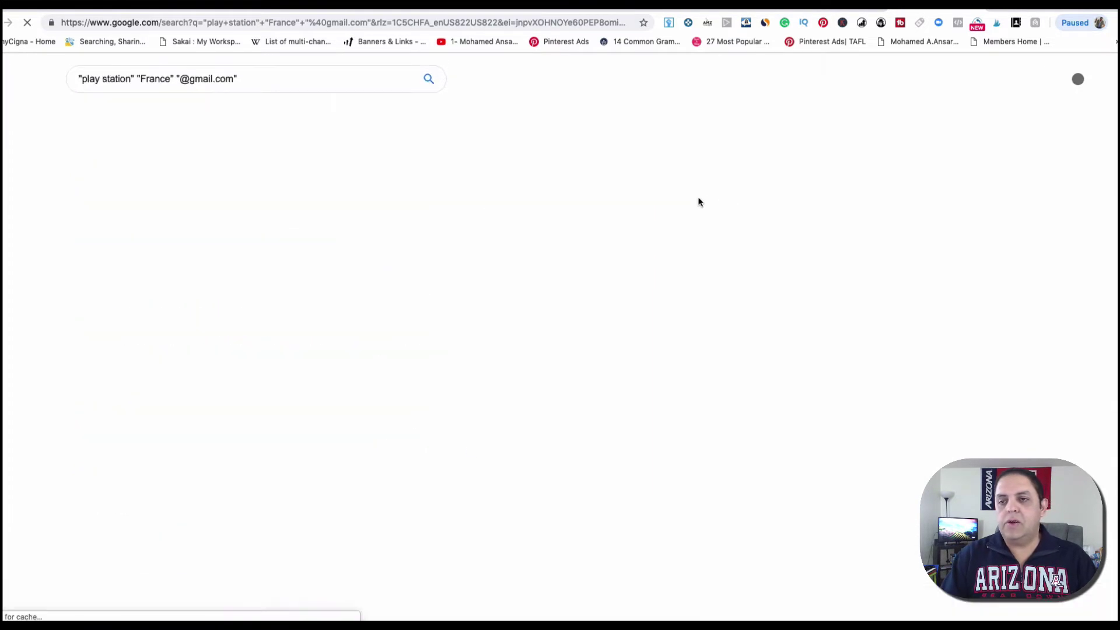
left_click(1015, 25)
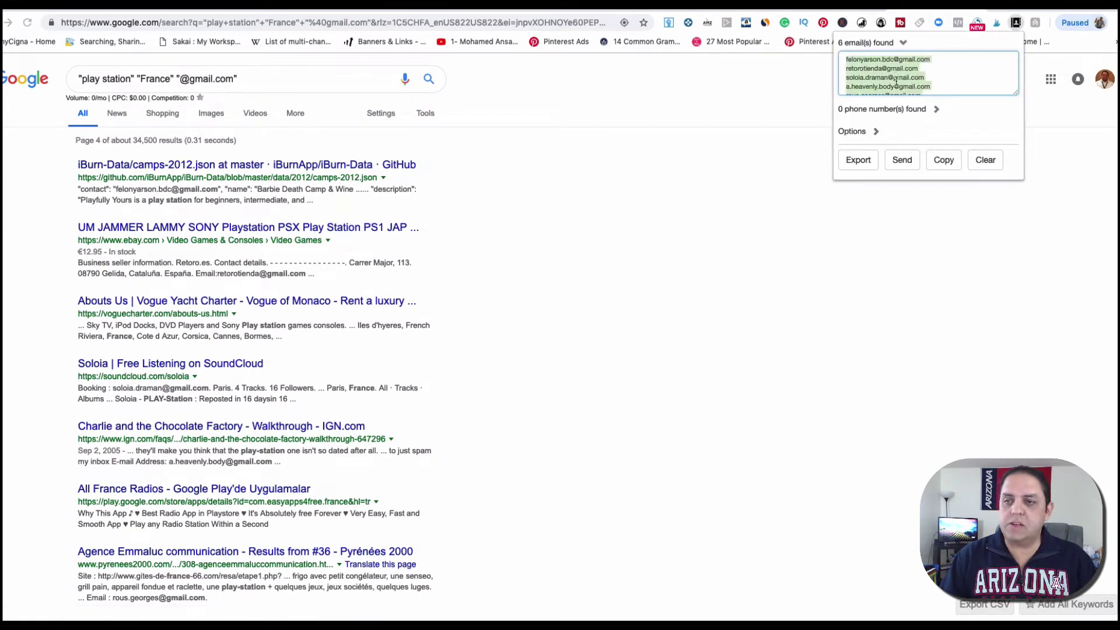
key("ctrl+Tab")
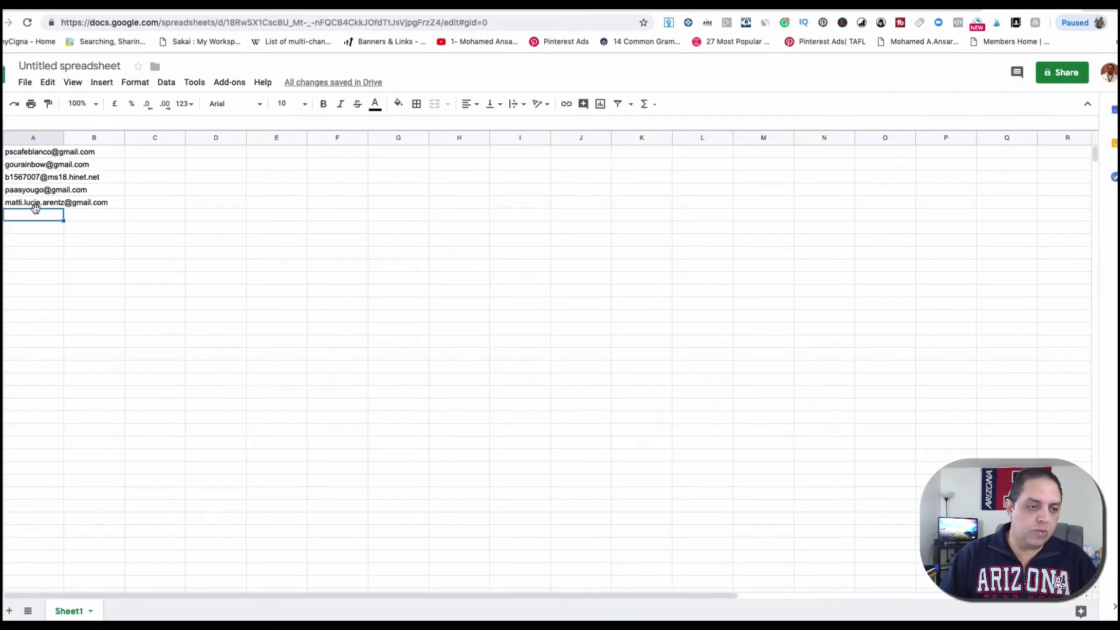
key("ctrl+v")
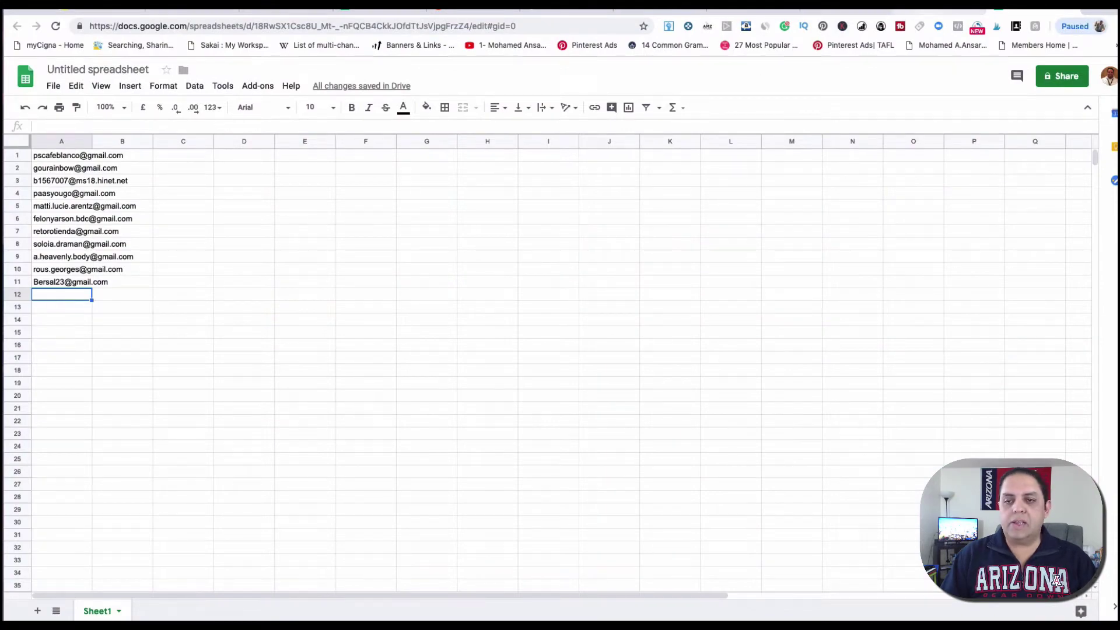
- Extract the email addresses from results page 5 with Email Exporter and paste them into the spreadsheet from A12 down
left_click(891, 15)
scroll(875, 116, "down", 5)
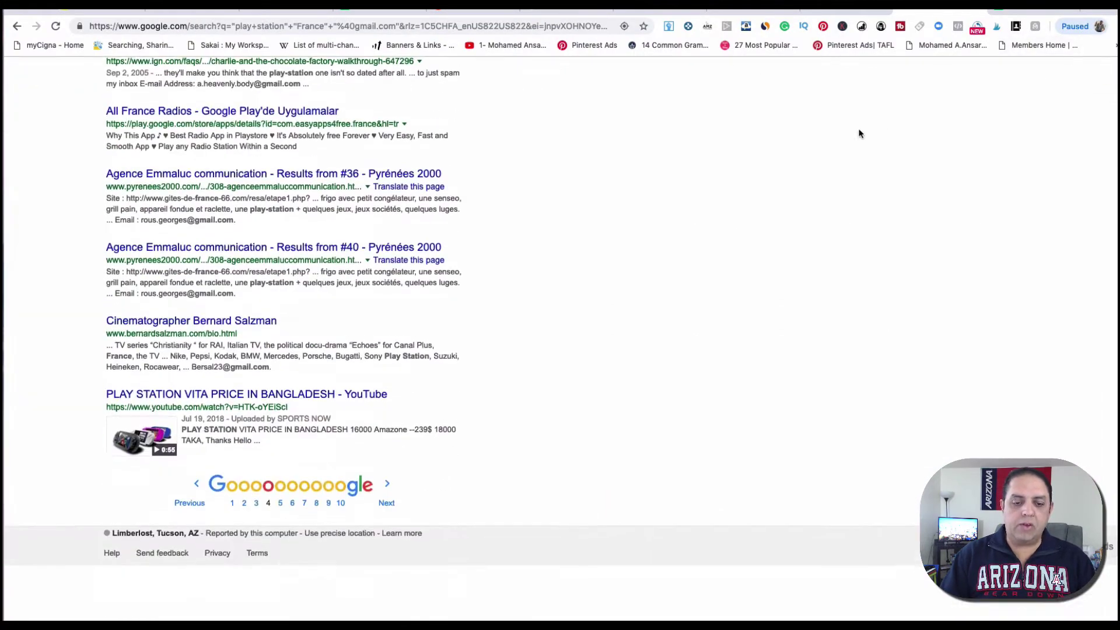
left_click(387, 561)
left_click(1015, 26)
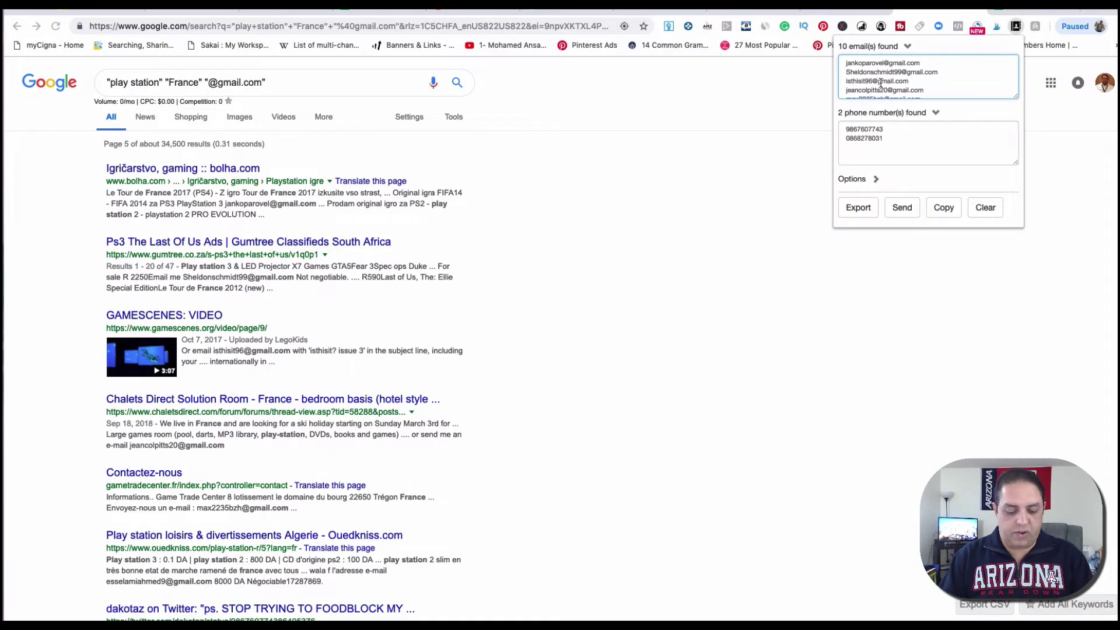
left_click(880, 82)
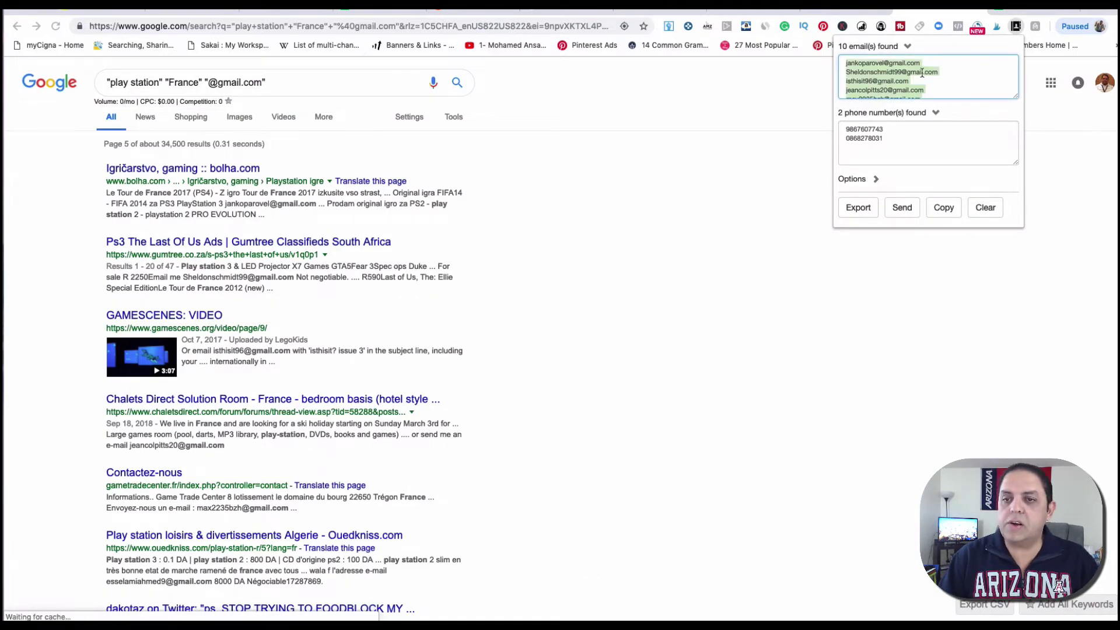
left_click(1029, 12)
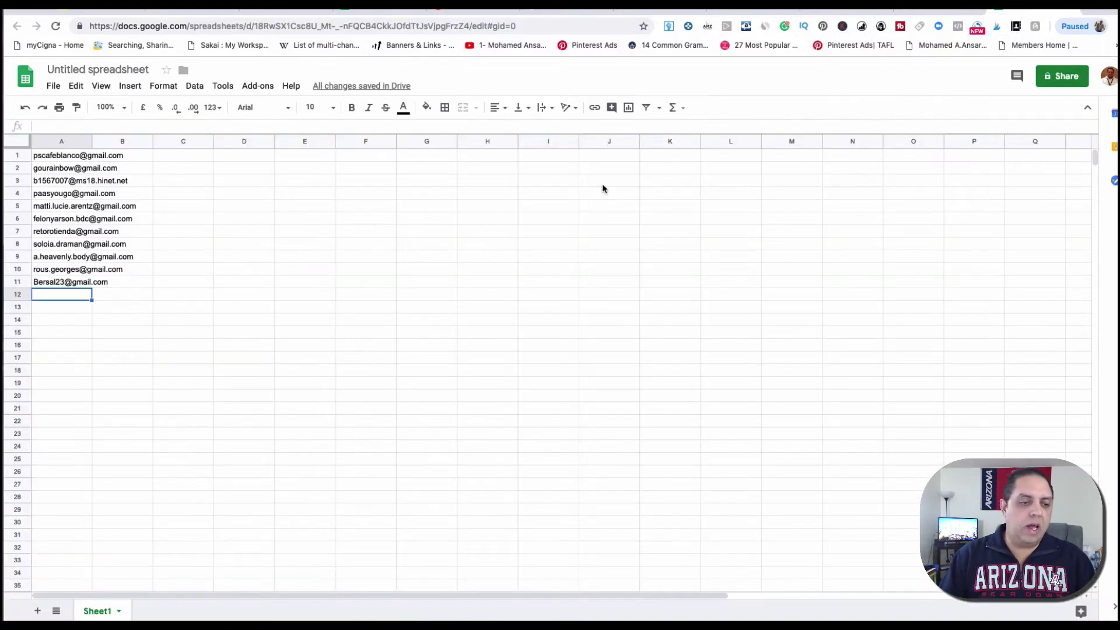
key("super+v")
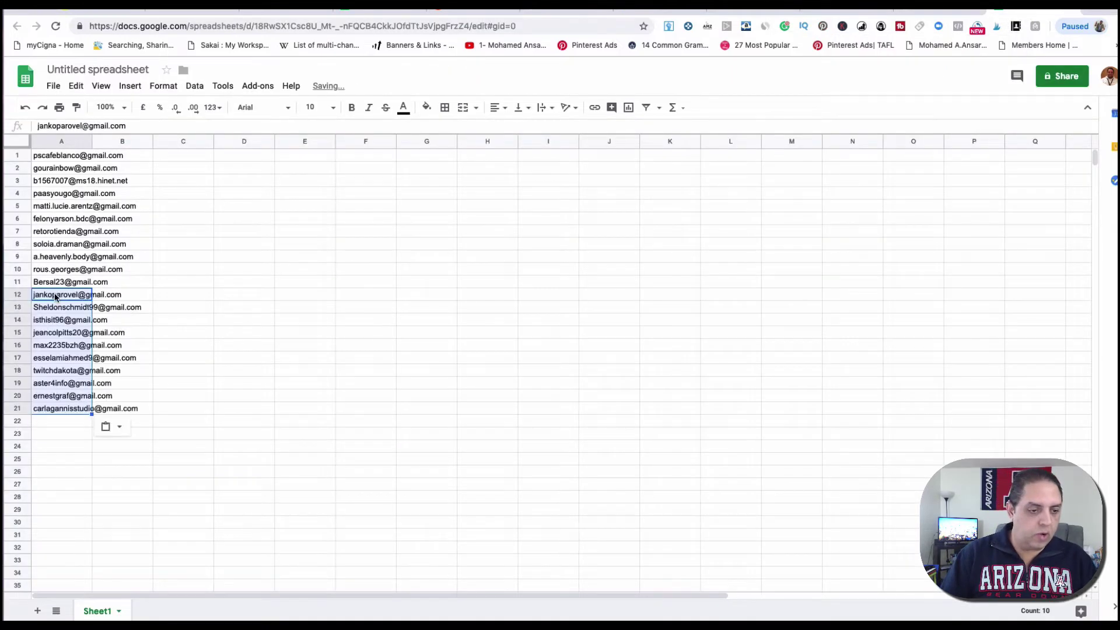
- Extract the email addresses from results page 6 with Email Exporter and paste them into the spreadsheet from A22 down
left_click(54, 421)
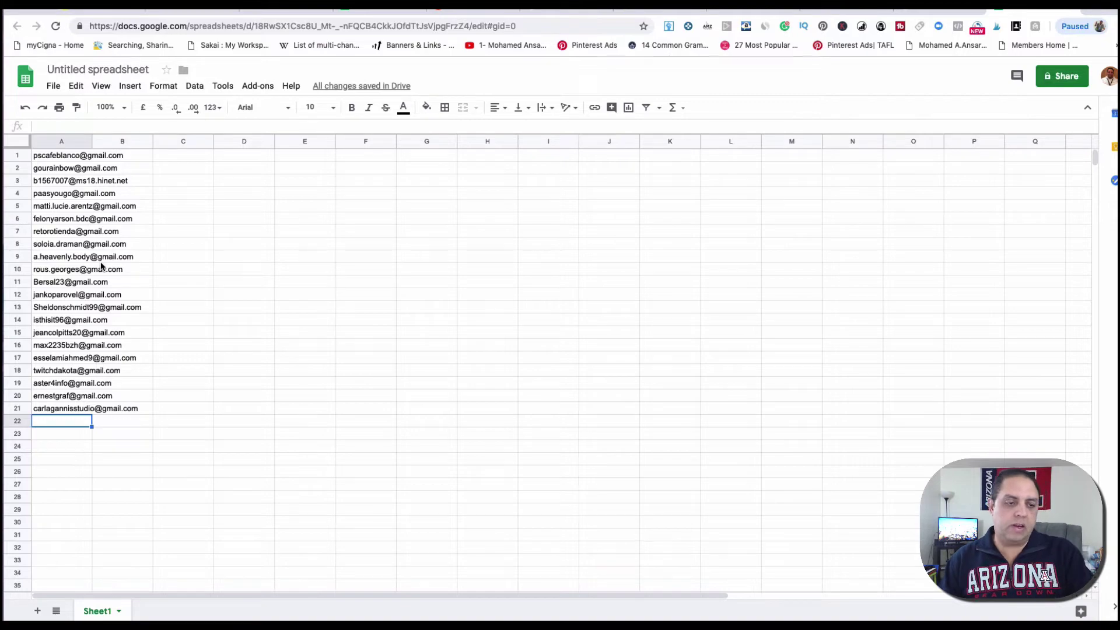
left_click(929, 16)
scroll(610, 210, "down", 6)
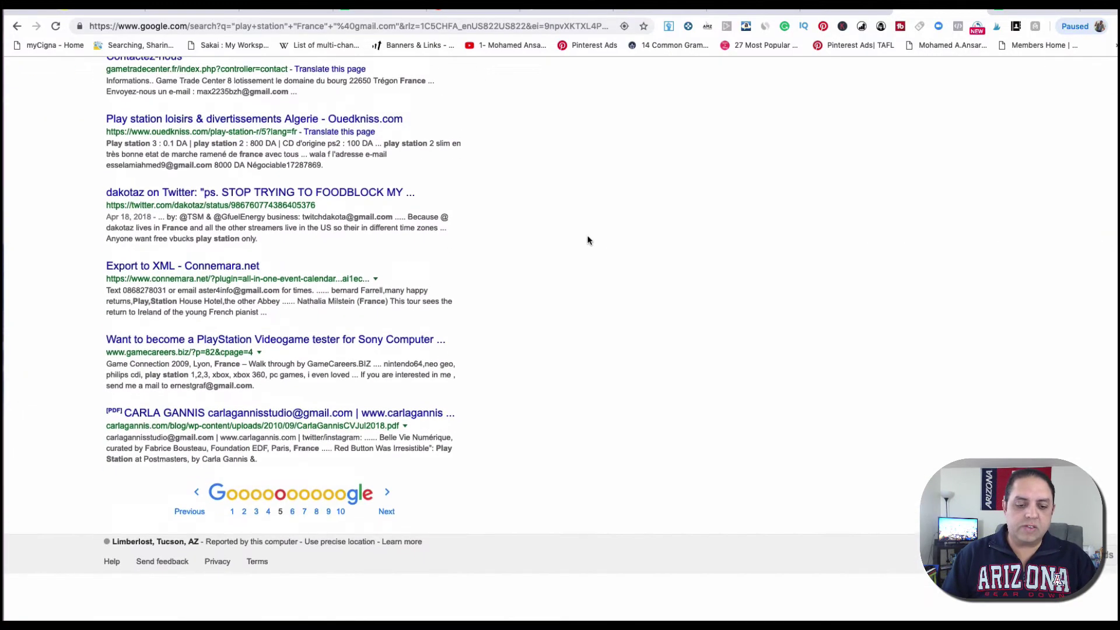
left_click(386, 560)
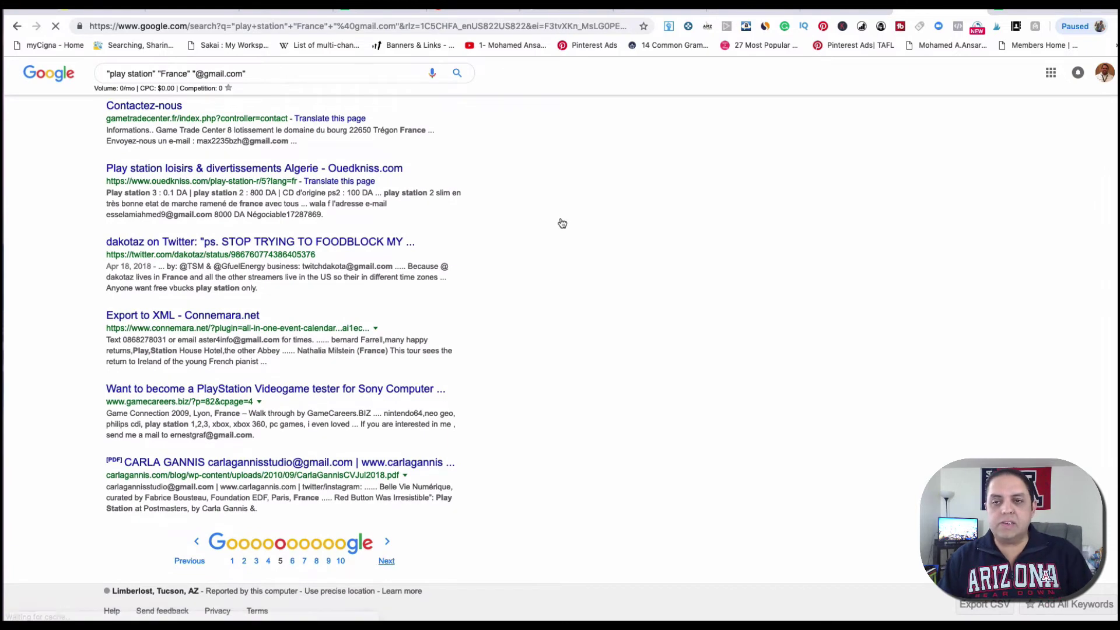
left_click(1015, 25)
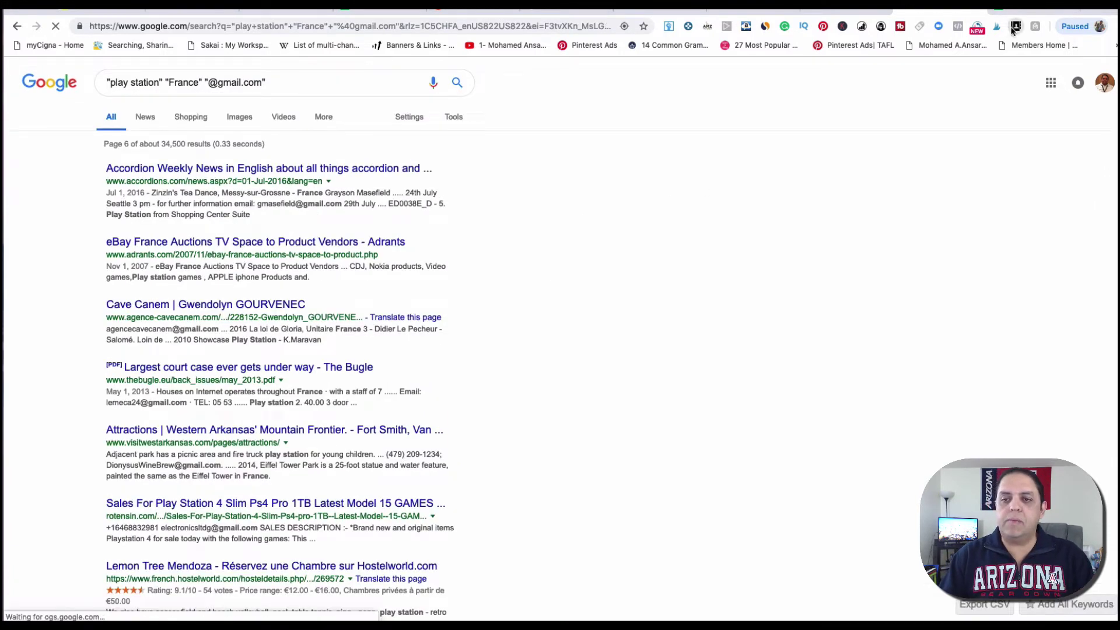
left_click(879, 84)
key("ctrl+a")
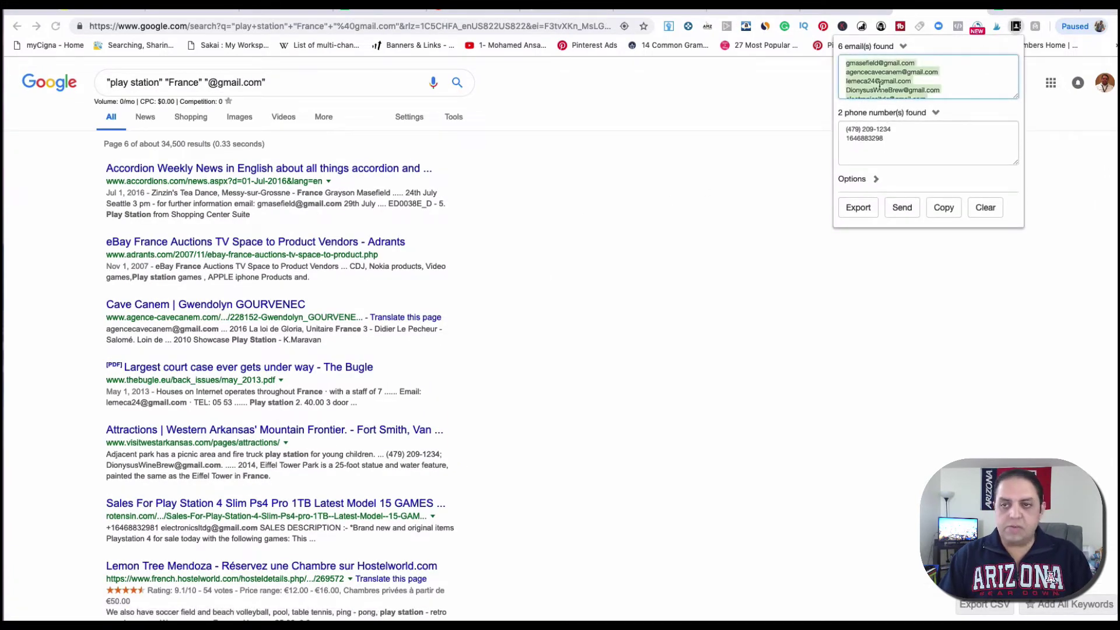
key("ctrl+Tab")
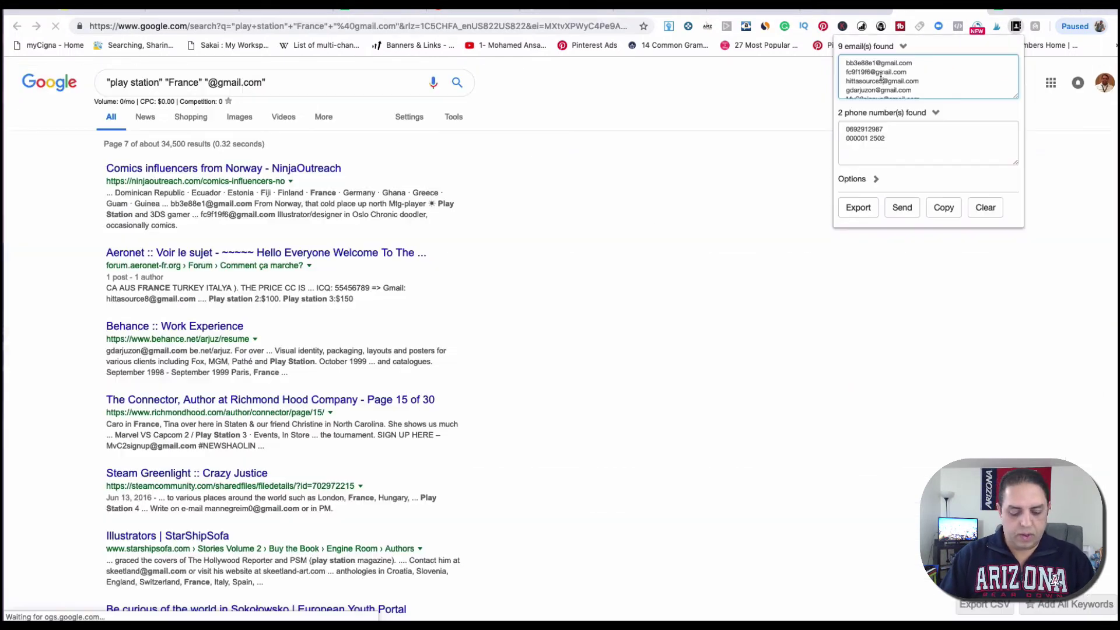
- Copy the email addresses Email Exporter collected from results page 7 into the spreadsheet from A28 down
key("ctrl+a")
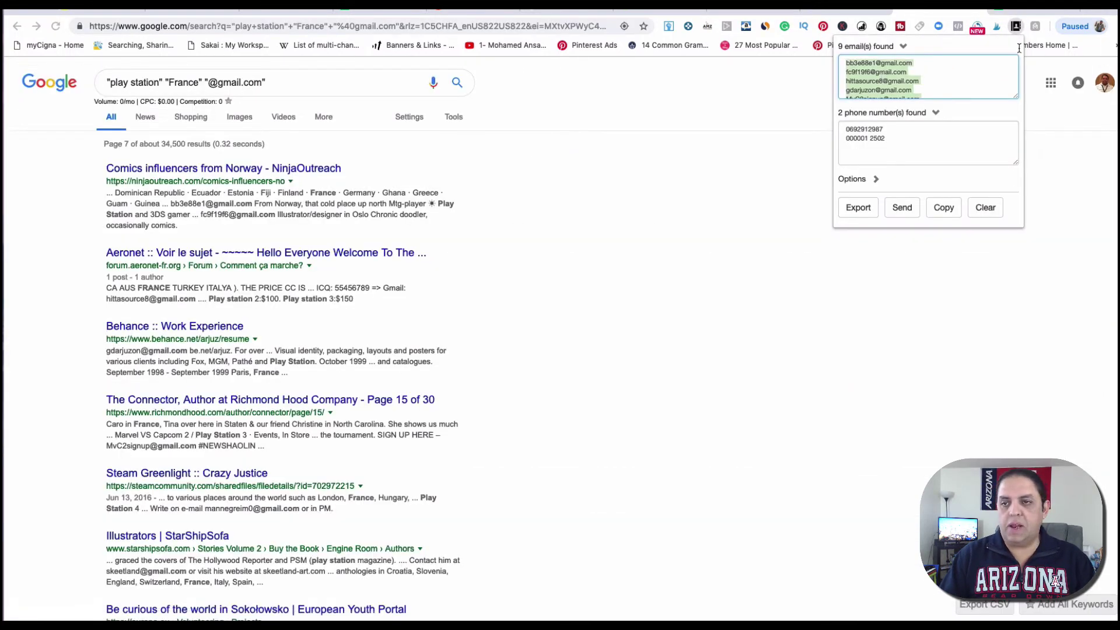
key("ctrl+Tab")
scroll(251, 350, "down", 5)
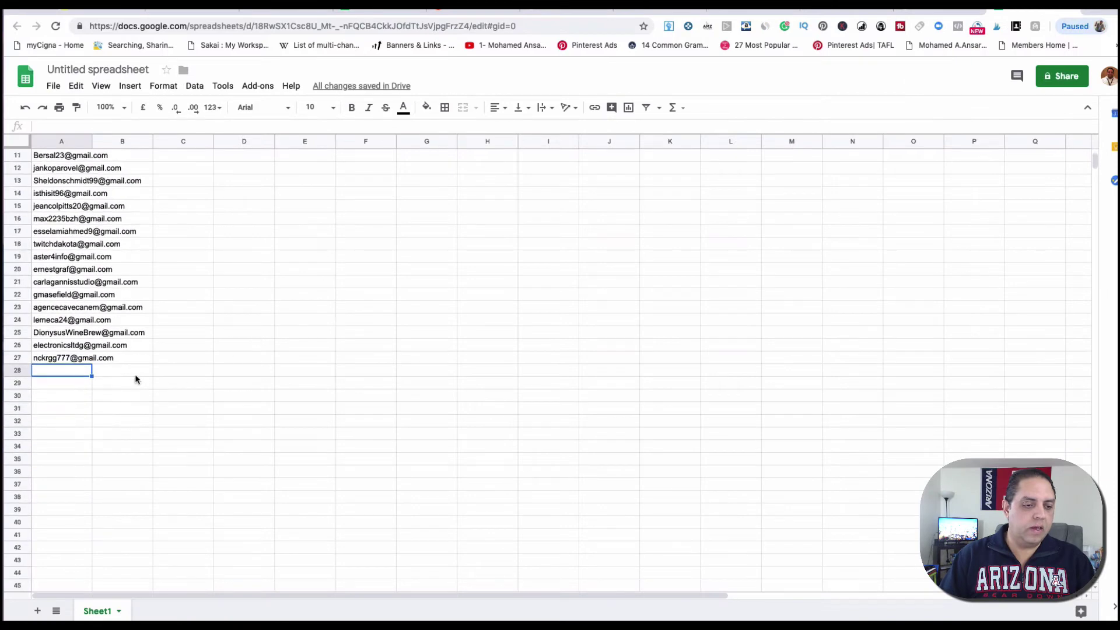
key("ctrl+v")
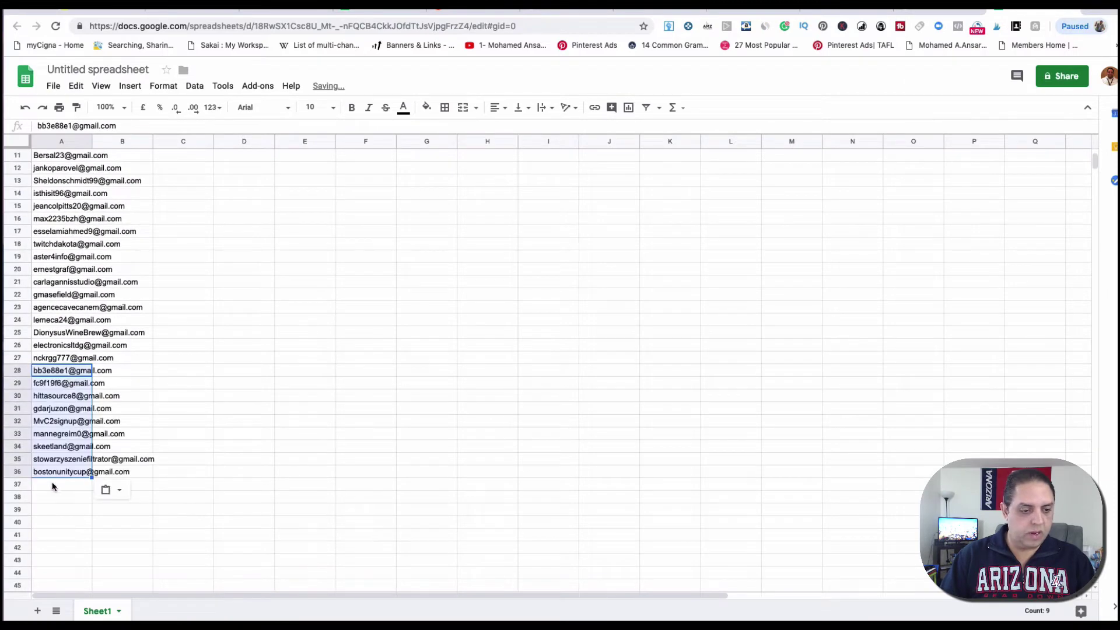
- Extract the email addresses from results page 8 with Email Exporter and paste them into the spreadsheet from A37 down
key("ctrl+shift+Tab")
left_click(1016, 25)
left_click(883, 80)
key("ctrl+a")
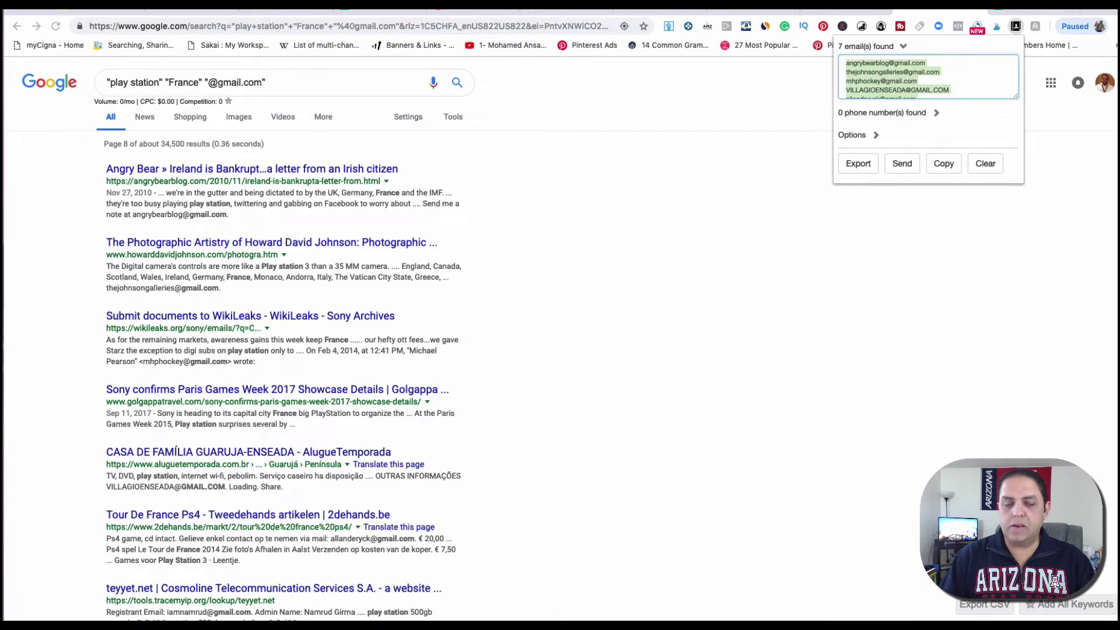
key("ctrl+c")
key("ctrl+Tab")
scroll(311, 254, "down", 6)
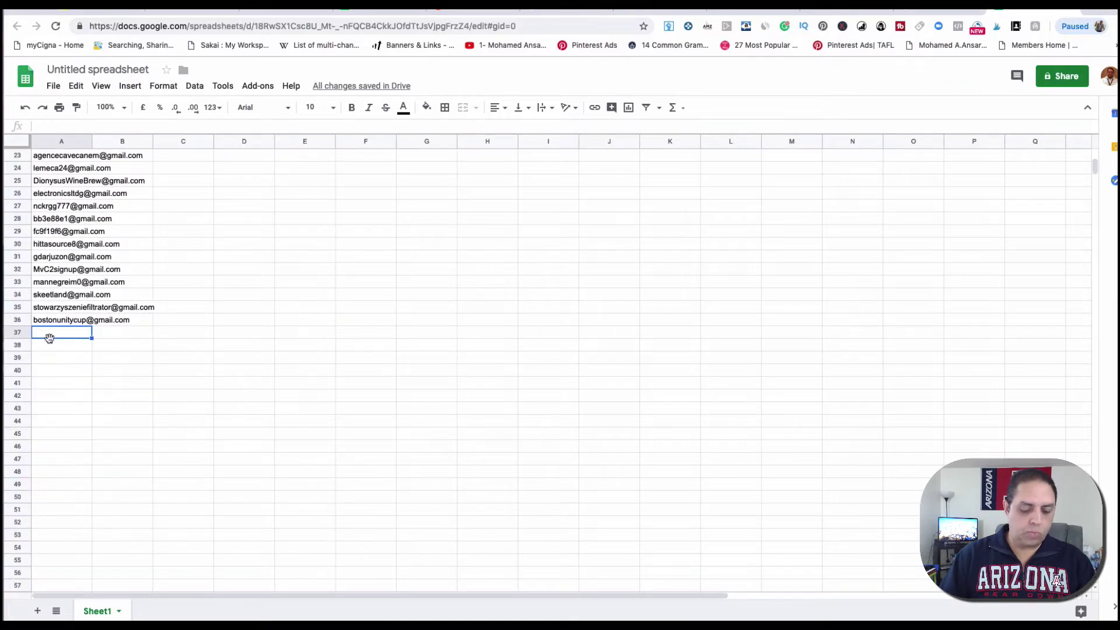
key("ctrl+v")
left_click(44, 420)
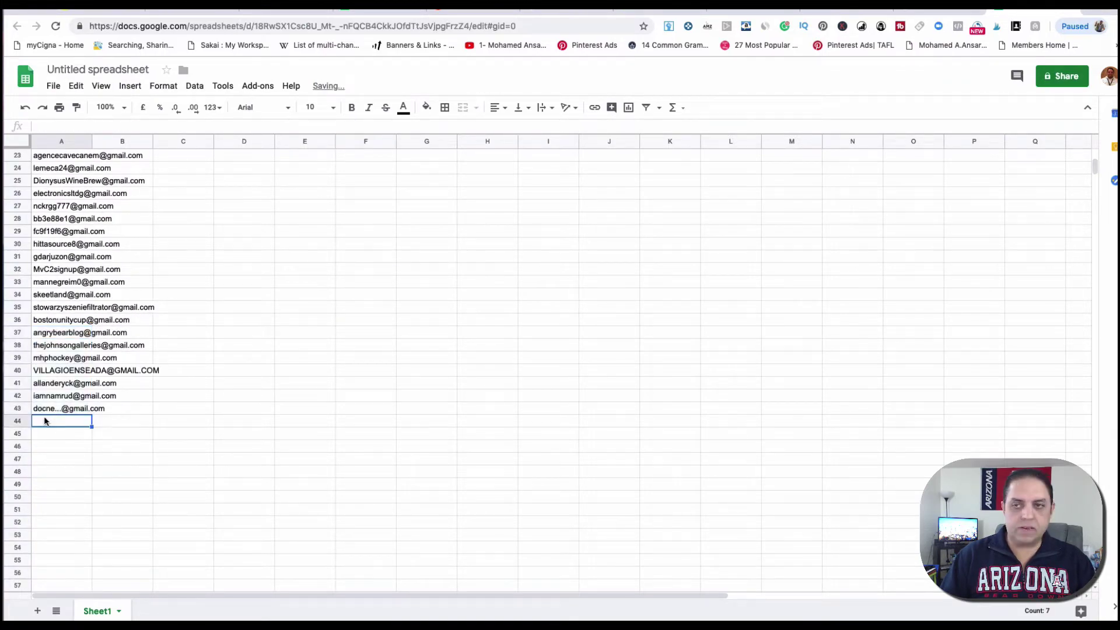
- Extract the email addresses from results page 9 with Email Exporter and paste them into the spreadsheet from A44 down
key("ctrl+shift+Tab")
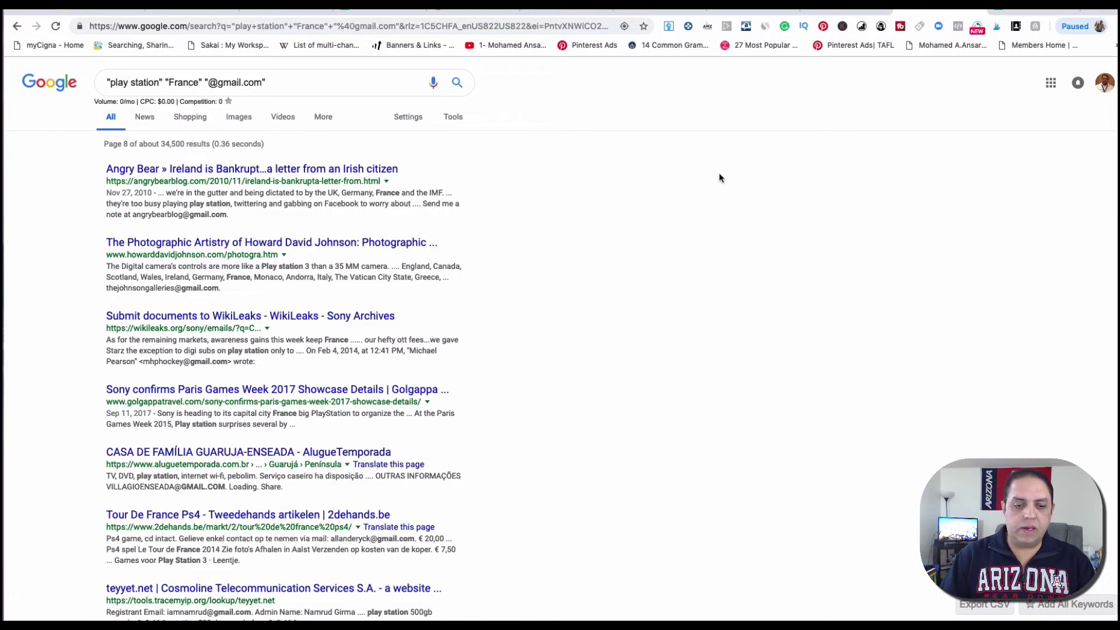
scroll(720, 178, "down", 6)
left_click(387, 563)
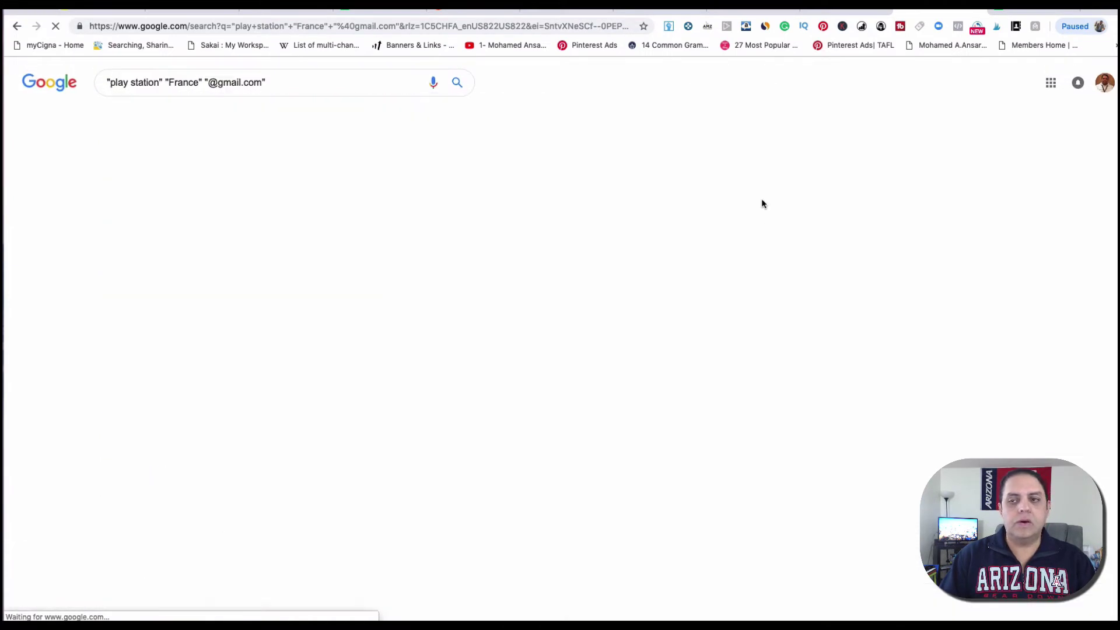
left_click(1014, 27)
left_click(882, 80)
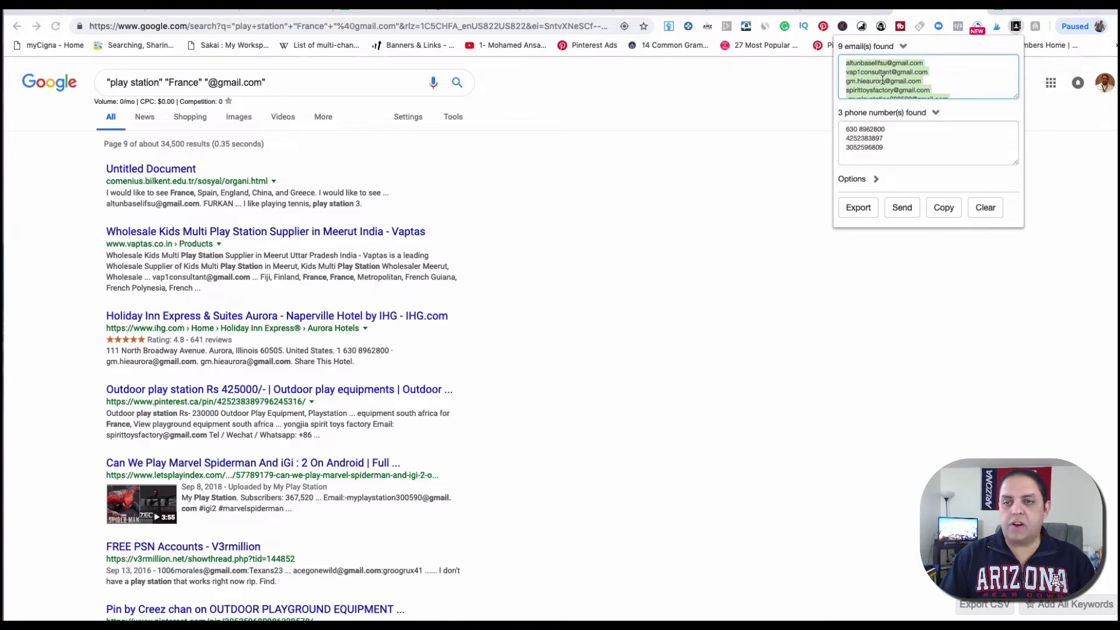
key("ctrl+Tab")
scroll(465, 193, "down", 2)
key("ctrl+v")
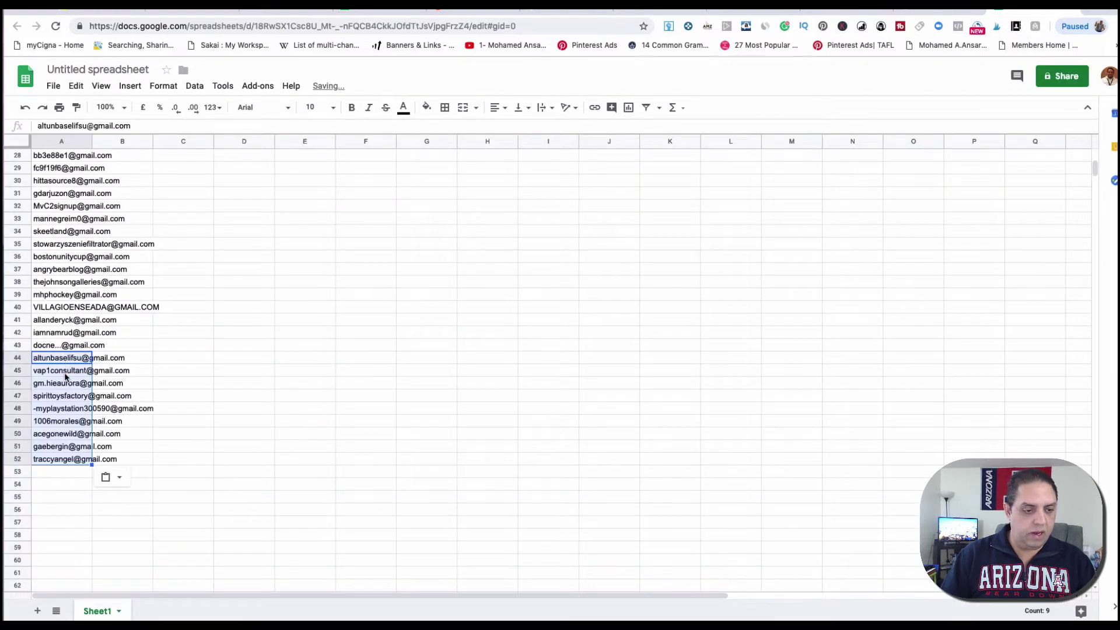
left_click(56, 472)
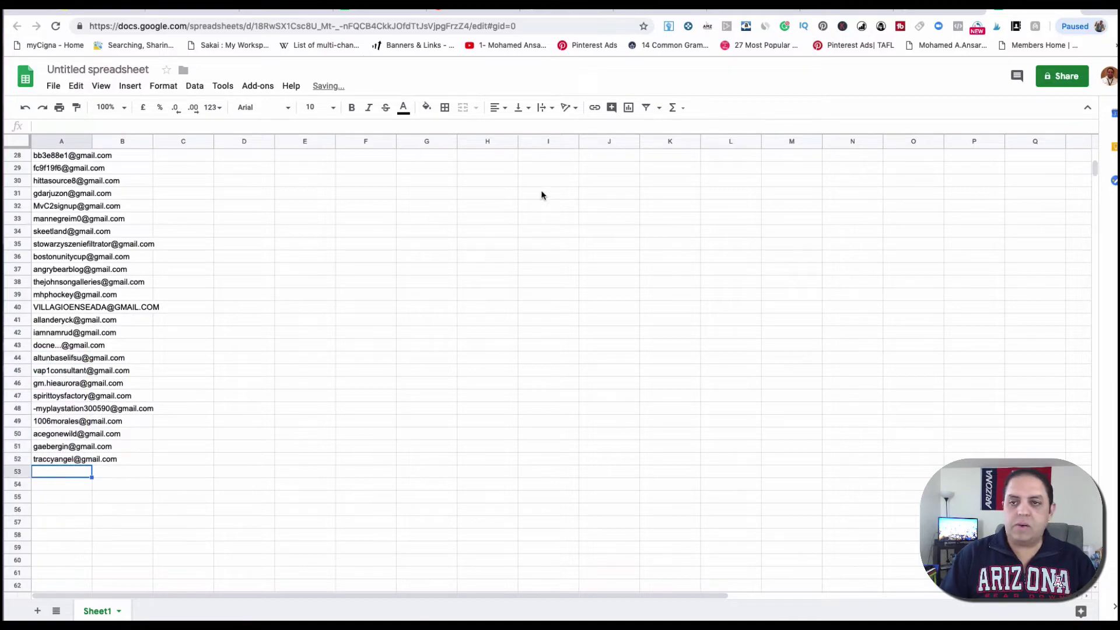
- Extract the email addresses from results page 10 with Email Exporter and paste them into the spreadsheet from A53 down
key("ctrl+shift+Tab")
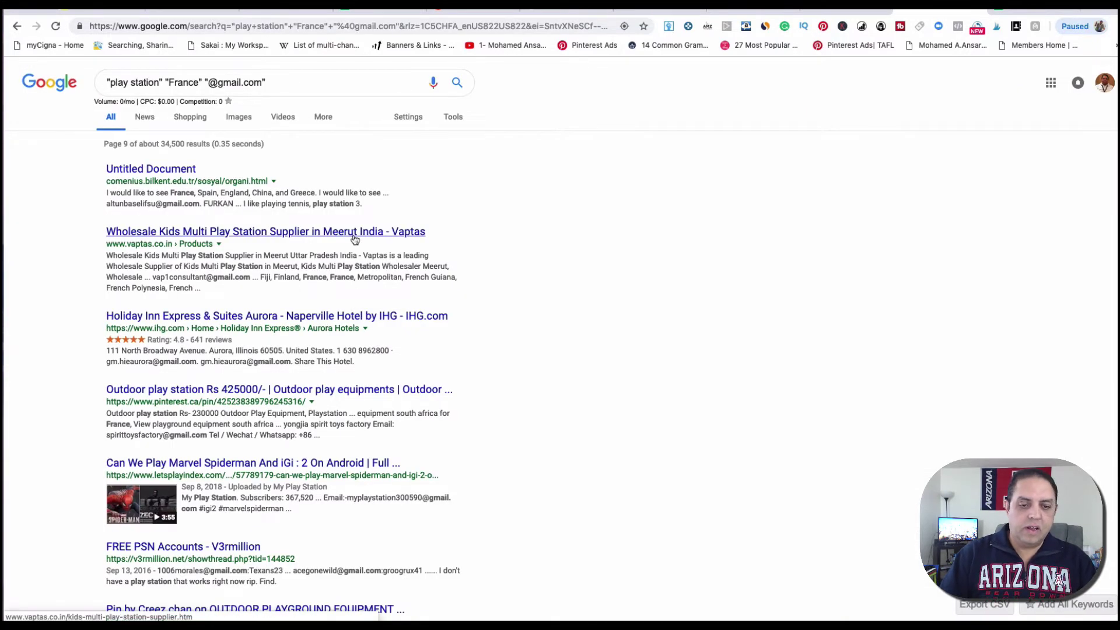
scroll(376, 350, "down", 5)
left_click(385, 561)
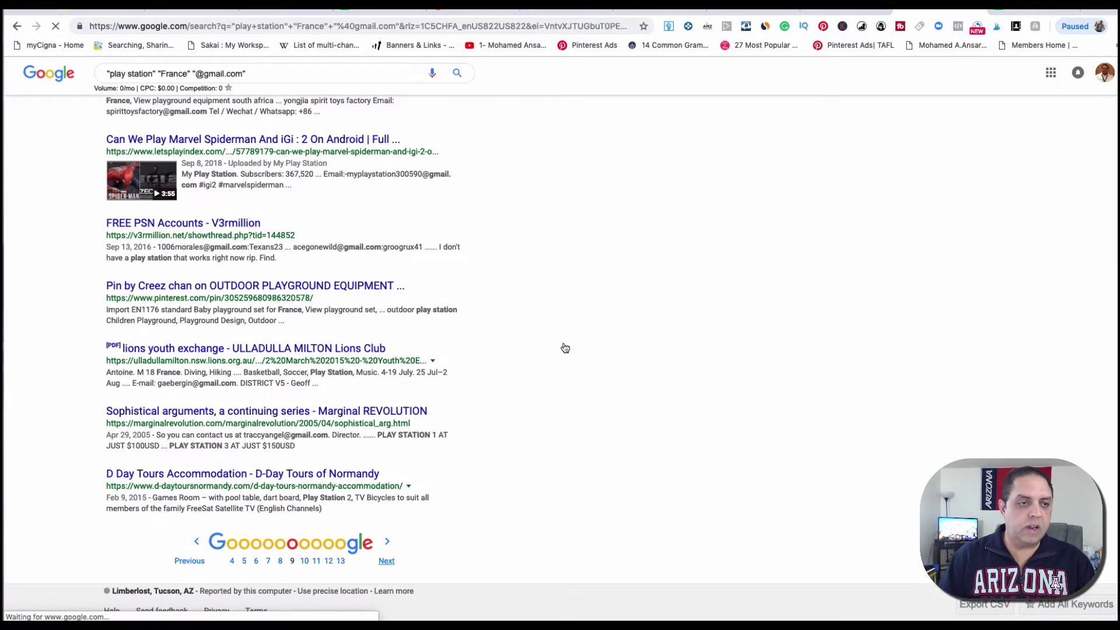
left_click(1015, 25)
left_click(898, 79)
key("super+a")
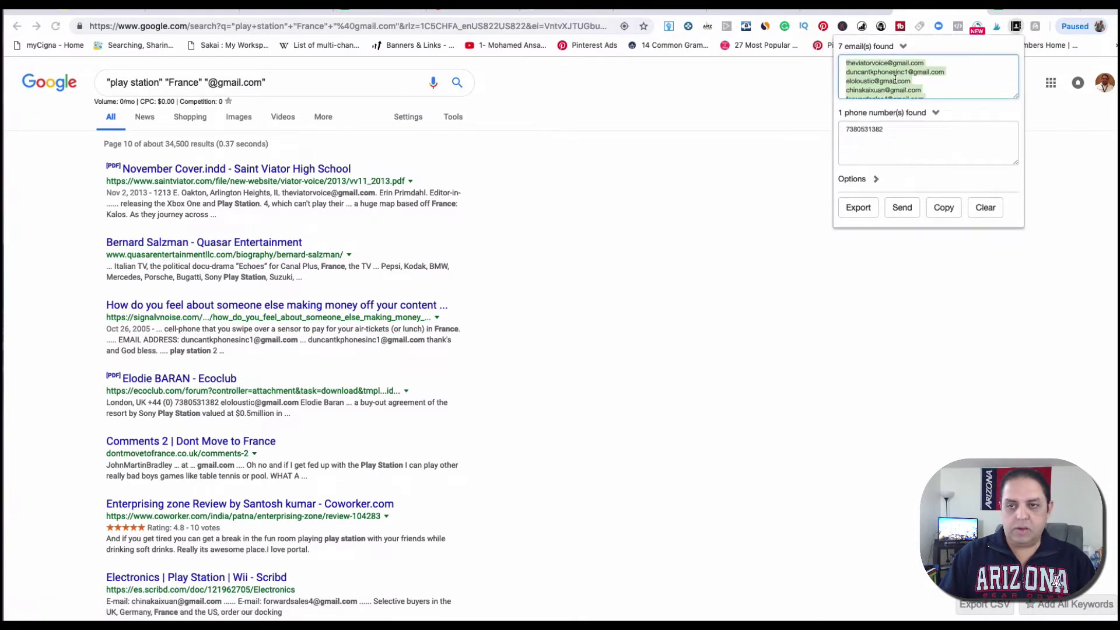
left_click(1032, 8)
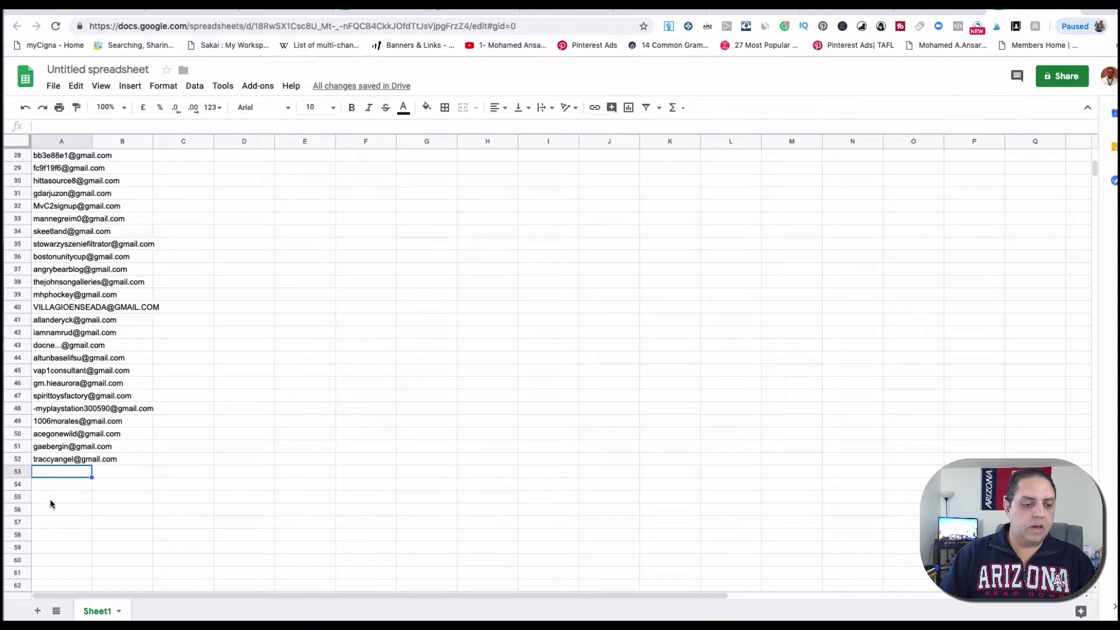
key("super+v")
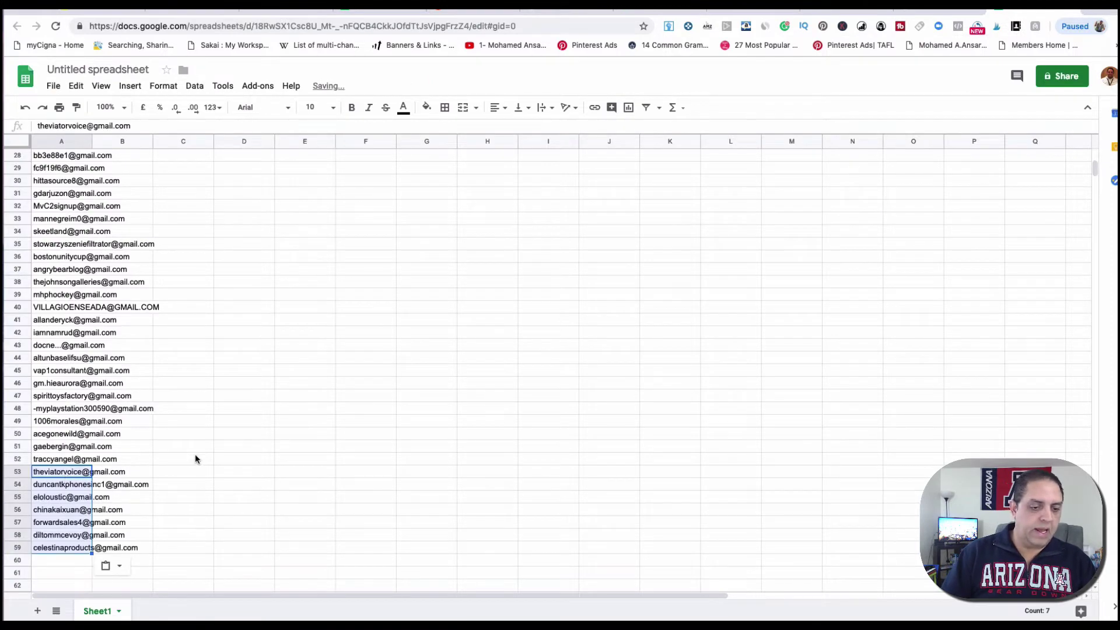
left_click(87, 558)
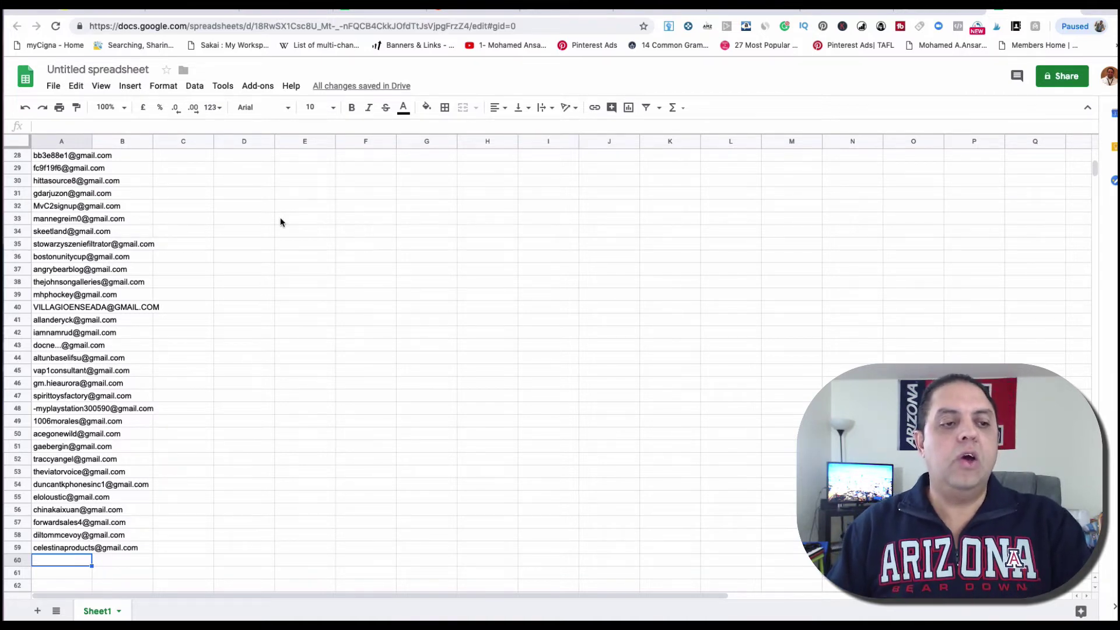
- Switch to AdWork Media, close the campaign creatives and examine the Win PS4 Pro - SOI (FR) offer in the campaign list
scroll(259, 220, "up", 6)
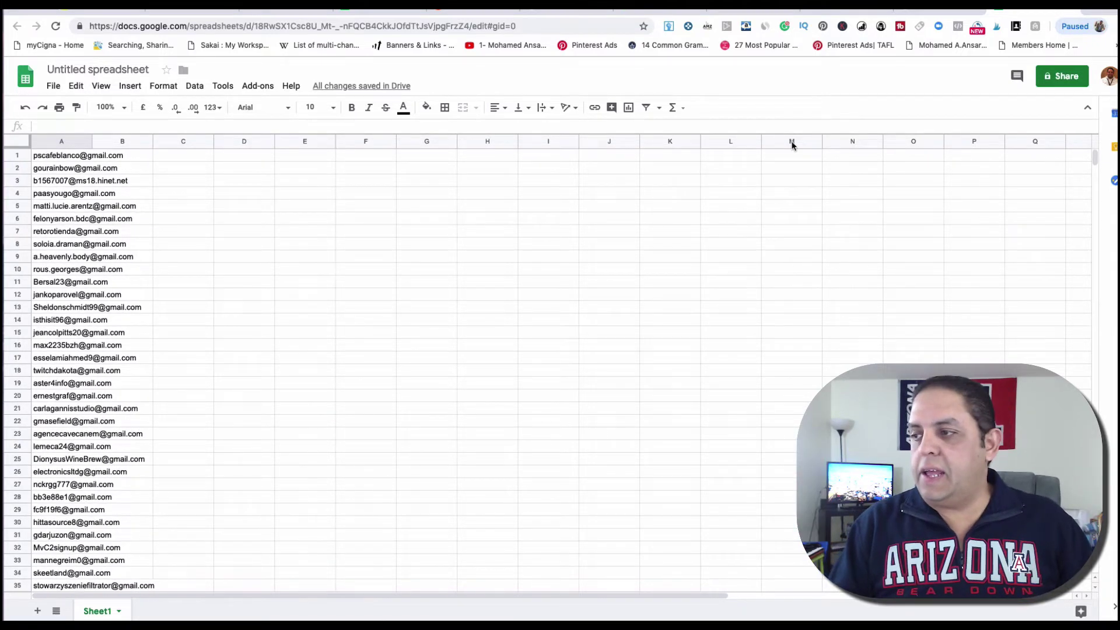
key("super+Tab")
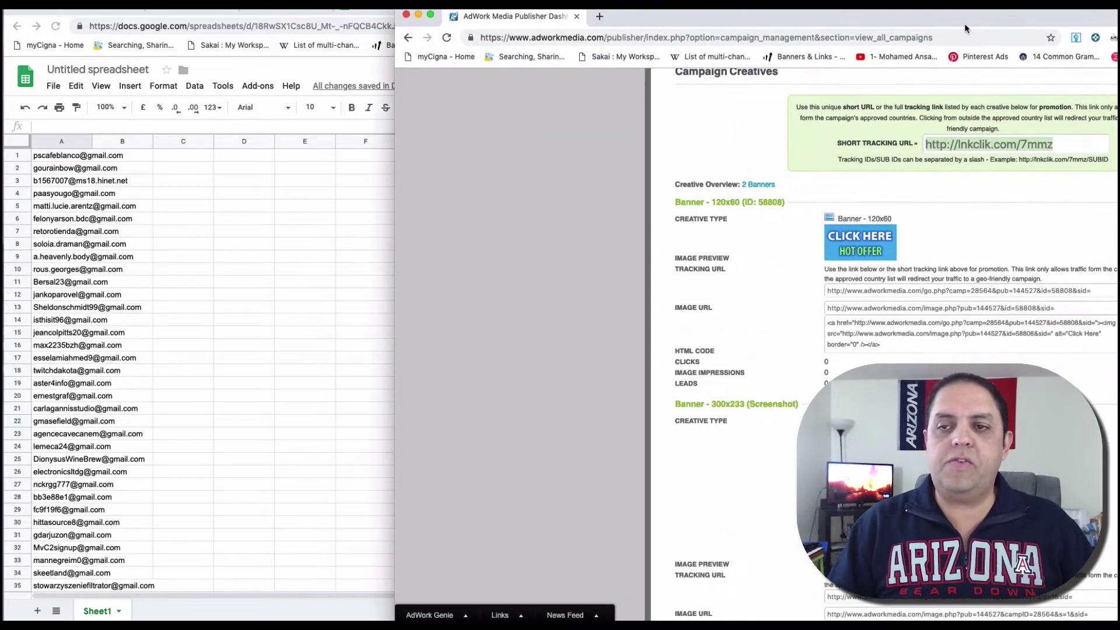
left_click_drag(965, 21, 561, 30)
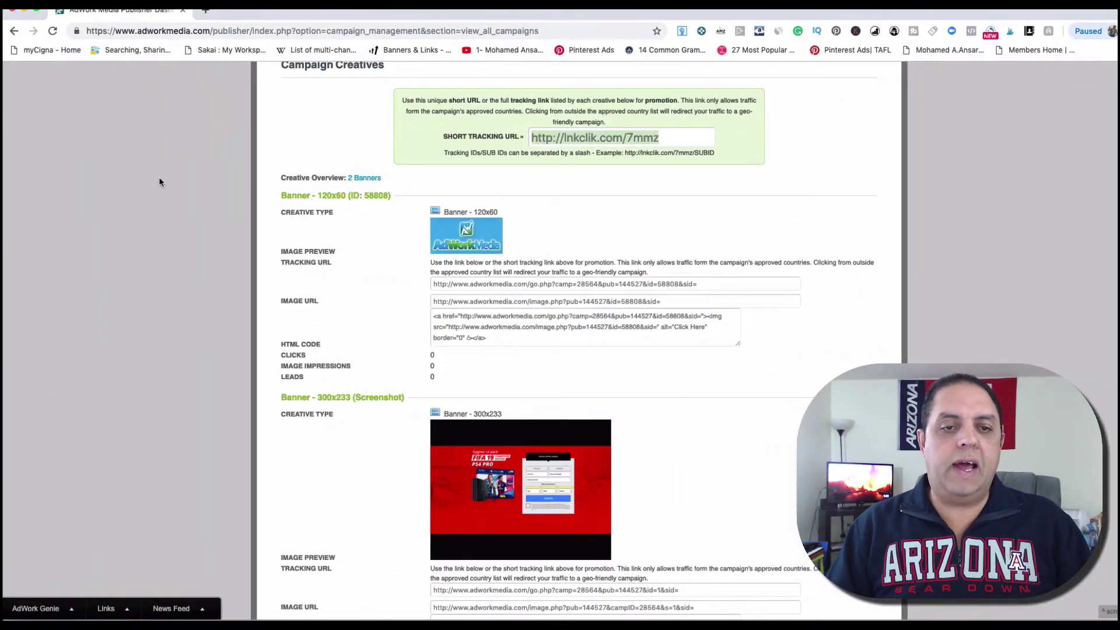
left_click(159, 180)
scroll(155, 198, "up", 10)
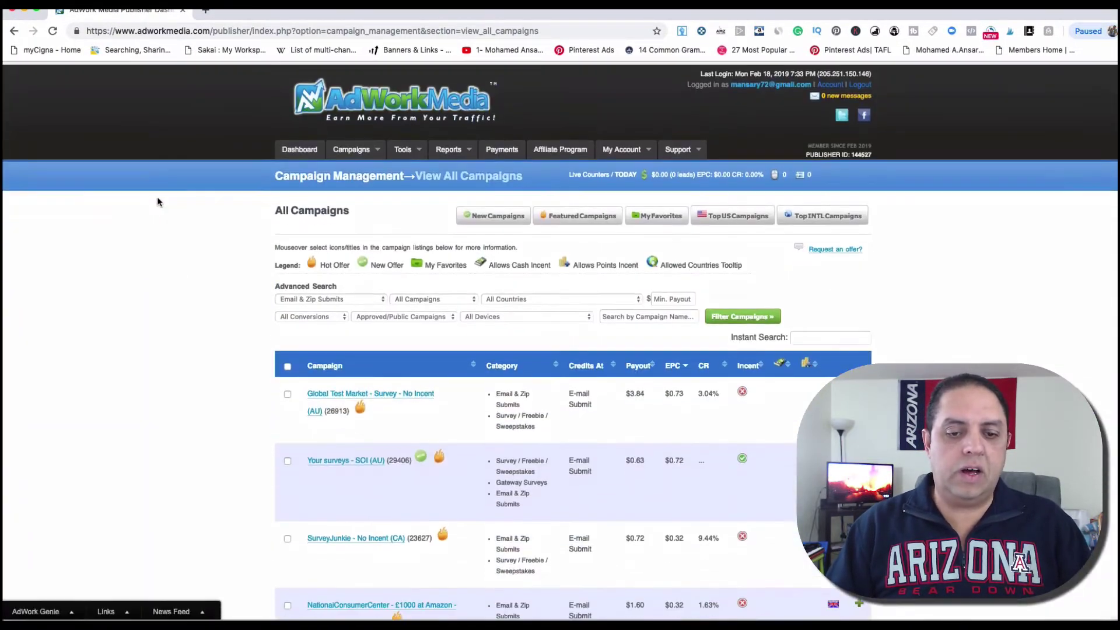
scroll(203, 265, "down", 9)
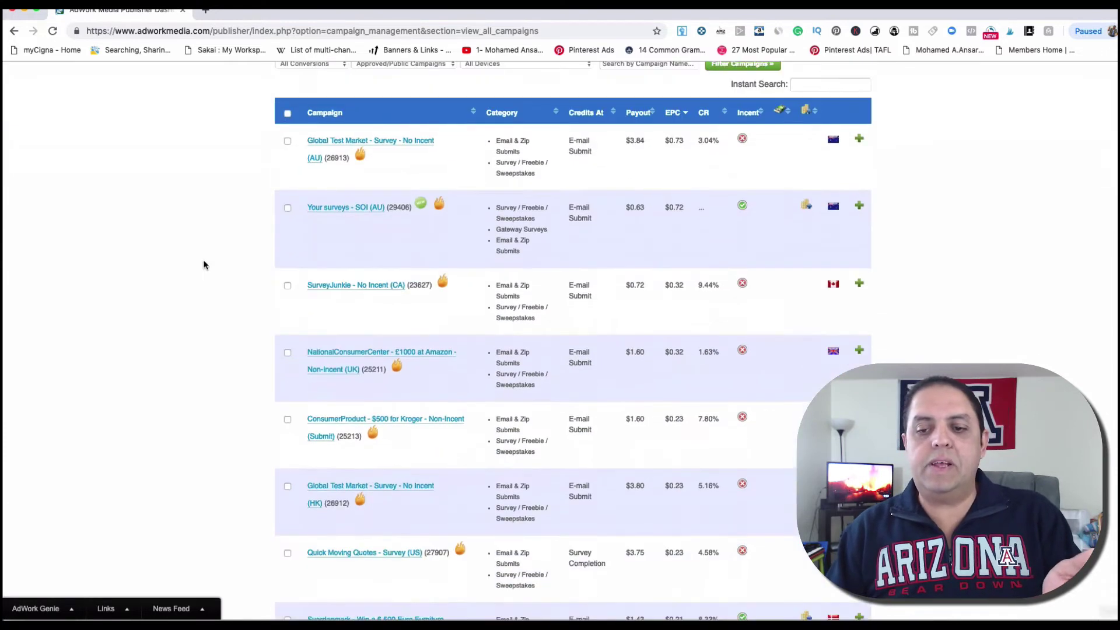
scroll(203, 264, "down", 3)
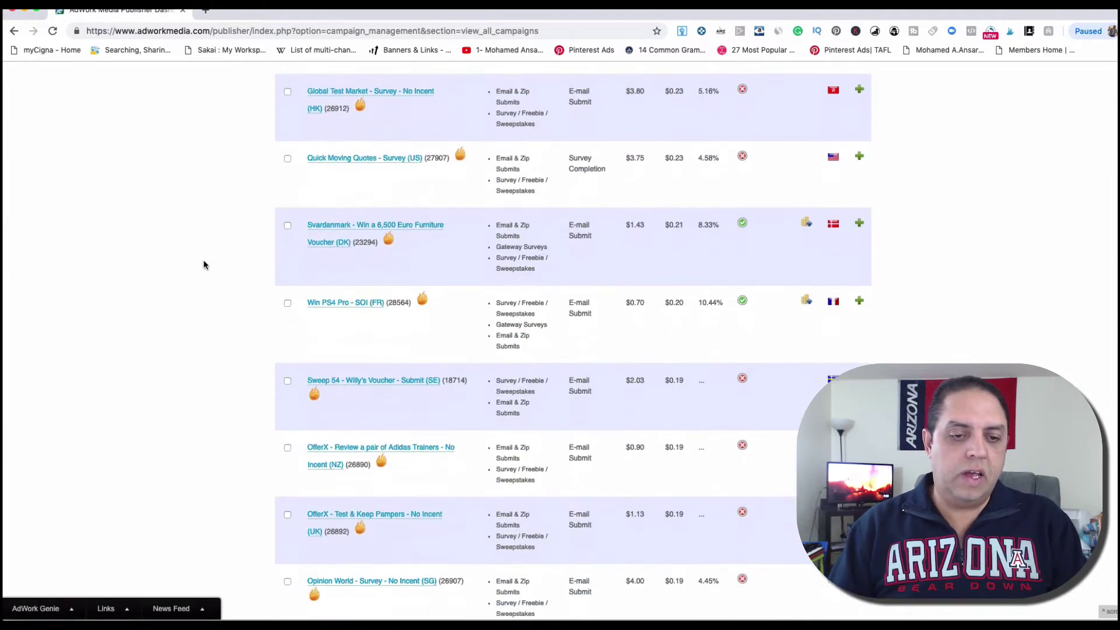
mouse_move(338, 310)
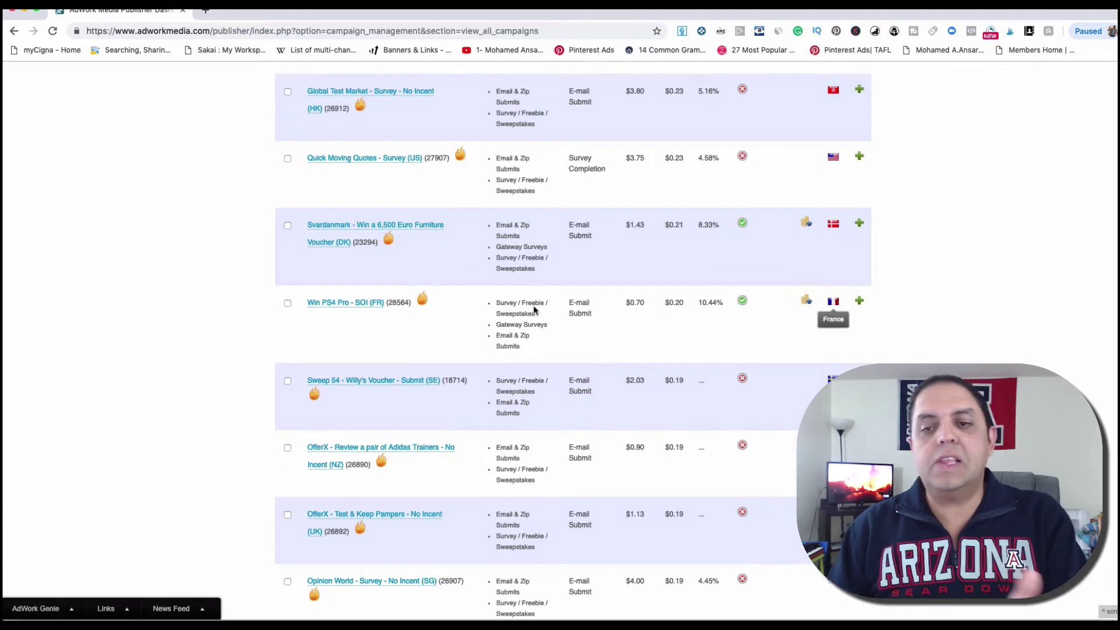
mouse_move(370, 306)
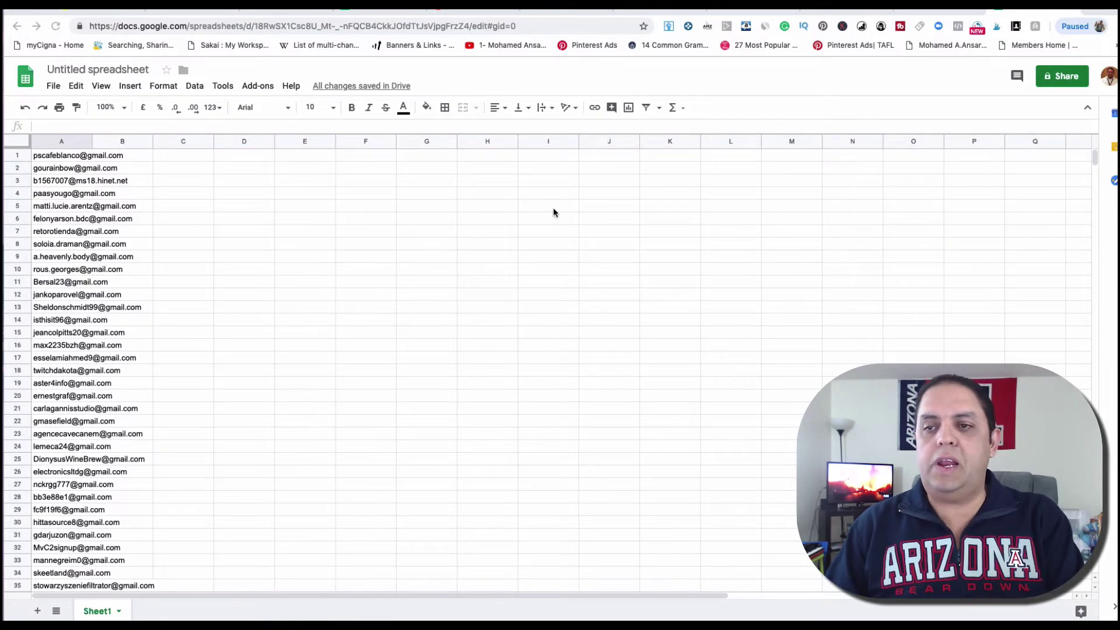
- In Gmail, write a new message body offering a PS4 Pro with "Enter to win PS4. Gagnez ce pack FIFA 19 Champions Edition.", signed Success Influencer
left_click(914, 14)
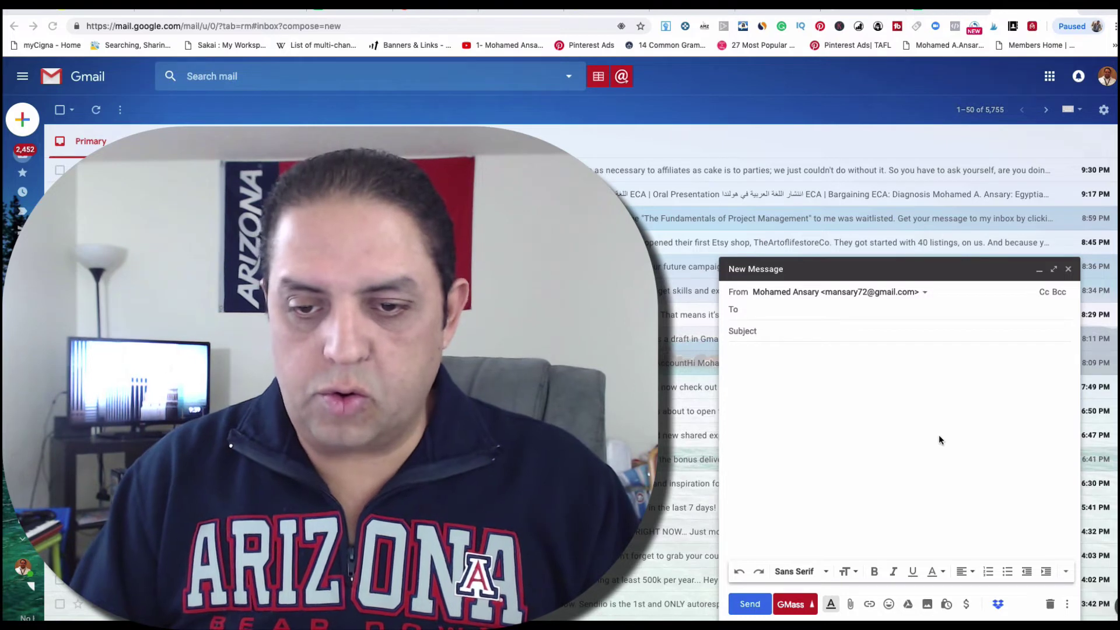
left_click(823, 403)
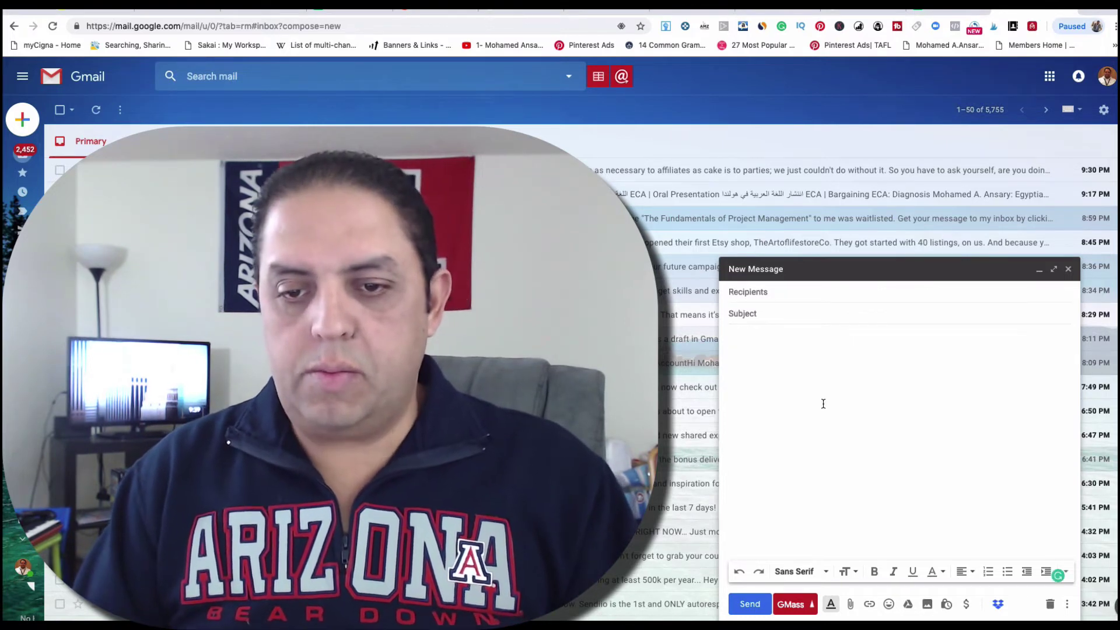
type("Greeings, Here is an offer of a PS4 Pro. Enter to win PS4. Gagnez ce pack FIFA 19 Champions Edition.   Best, Success Influencer www.mansary.net")
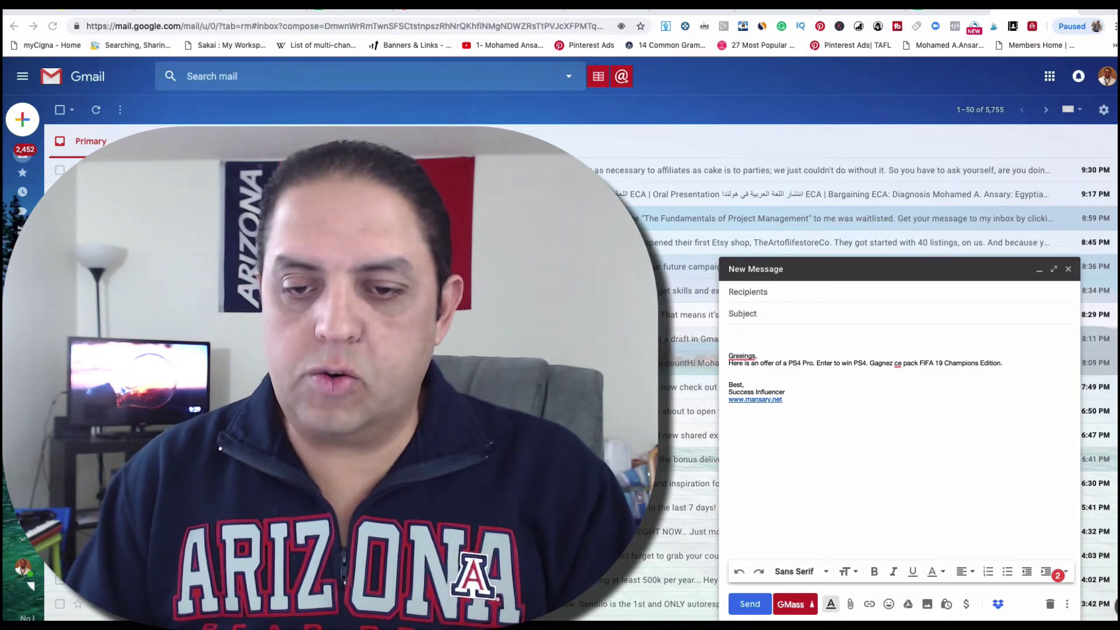
right_click(740, 358)
left_click(962, 415)
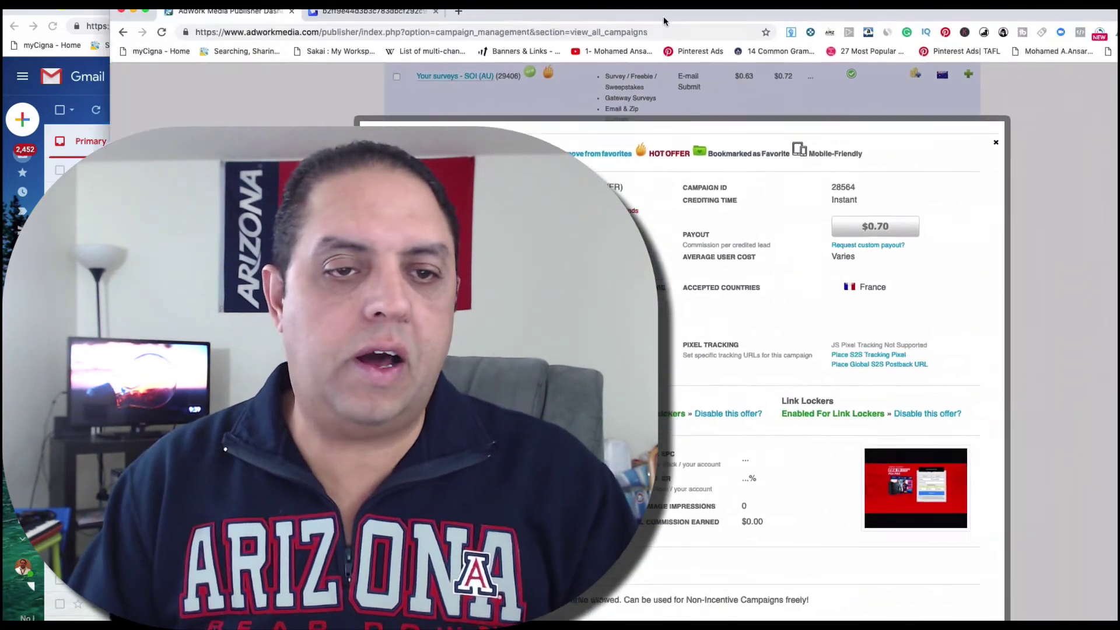
- Add blank lines between the offer text and the sign-off in the Gmail message body
left_click_drag(664, 21, 583, 15)
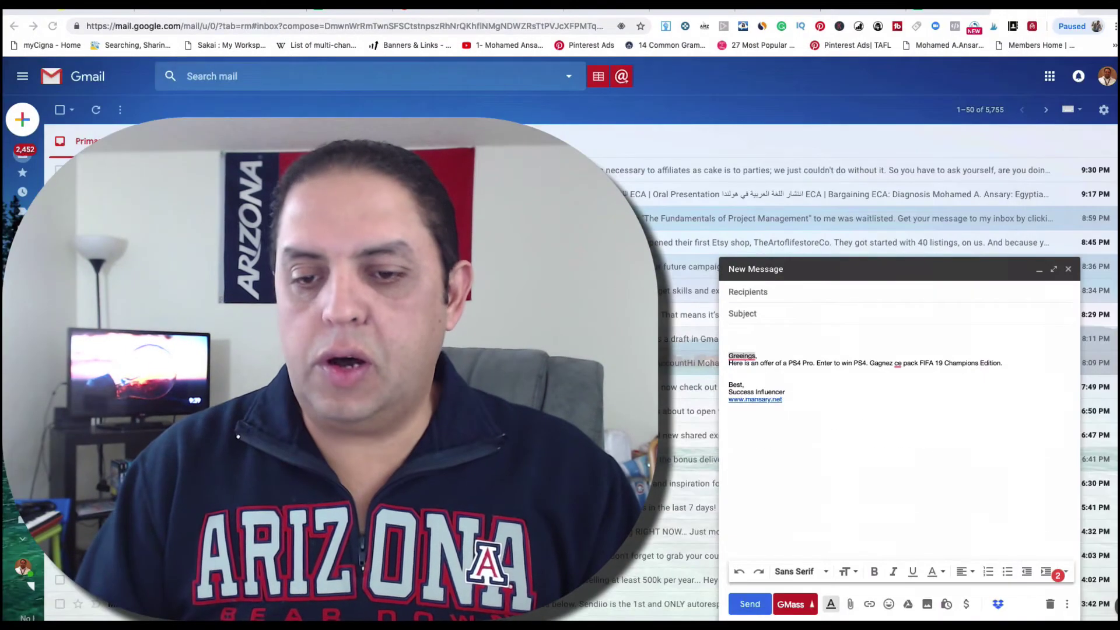
key("Return")
key("Return")
key("Return")
key("Return")
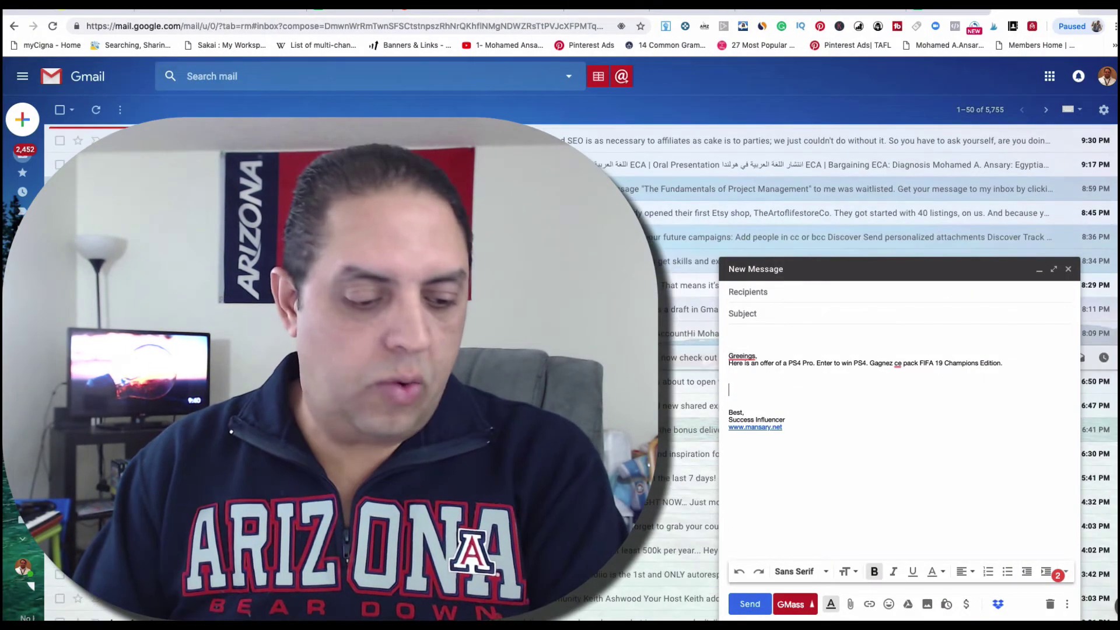
scroll(817, 233, "down", 2)
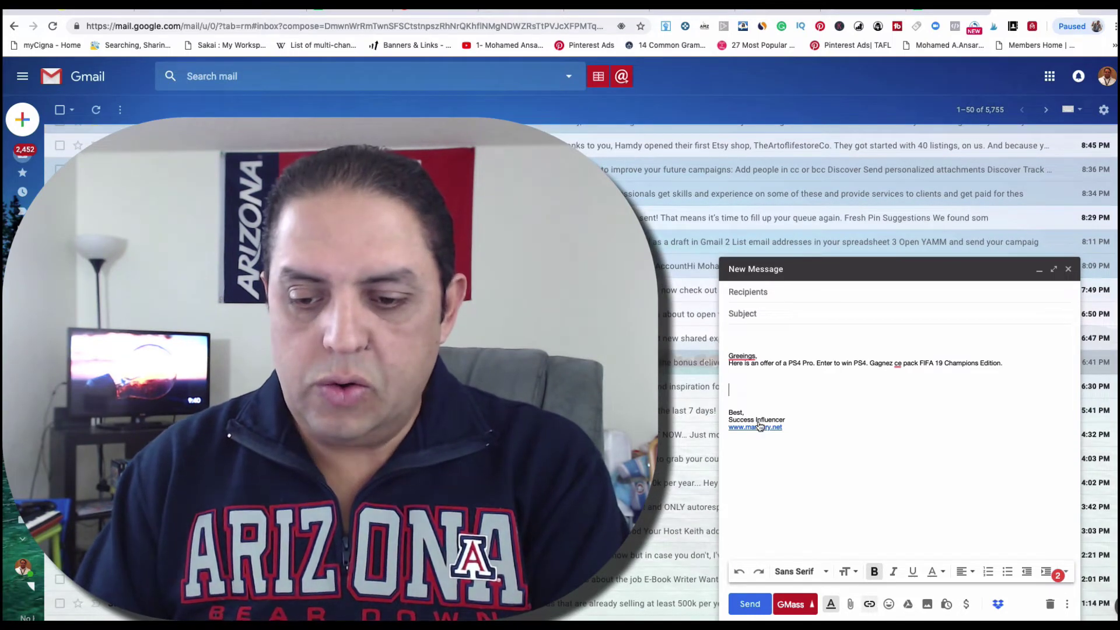
left_click(869, 605)
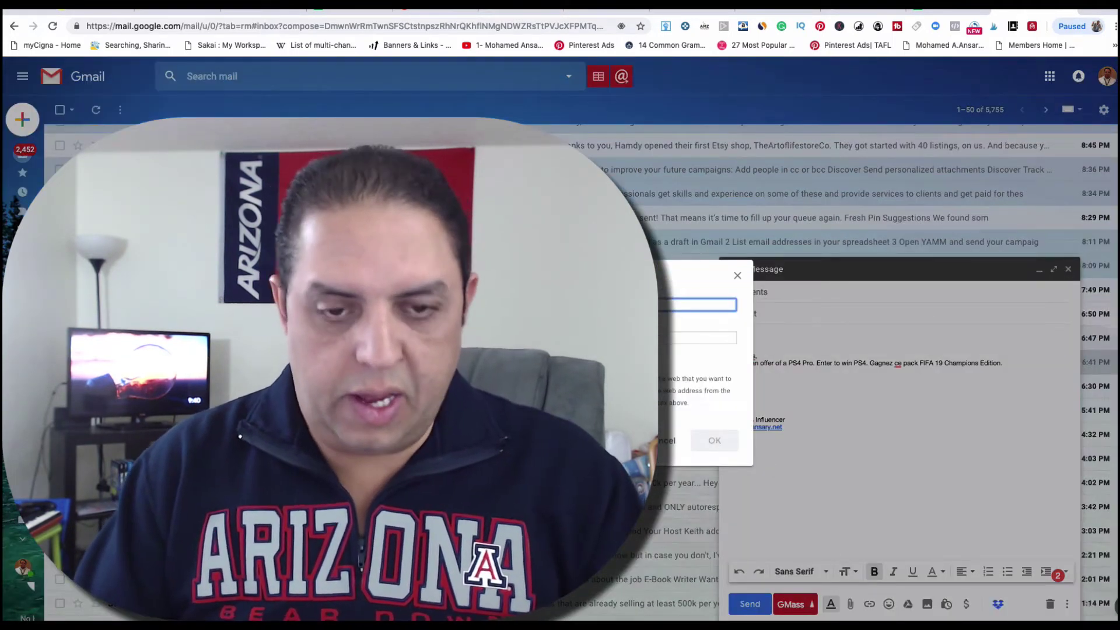
left_click(697, 338)
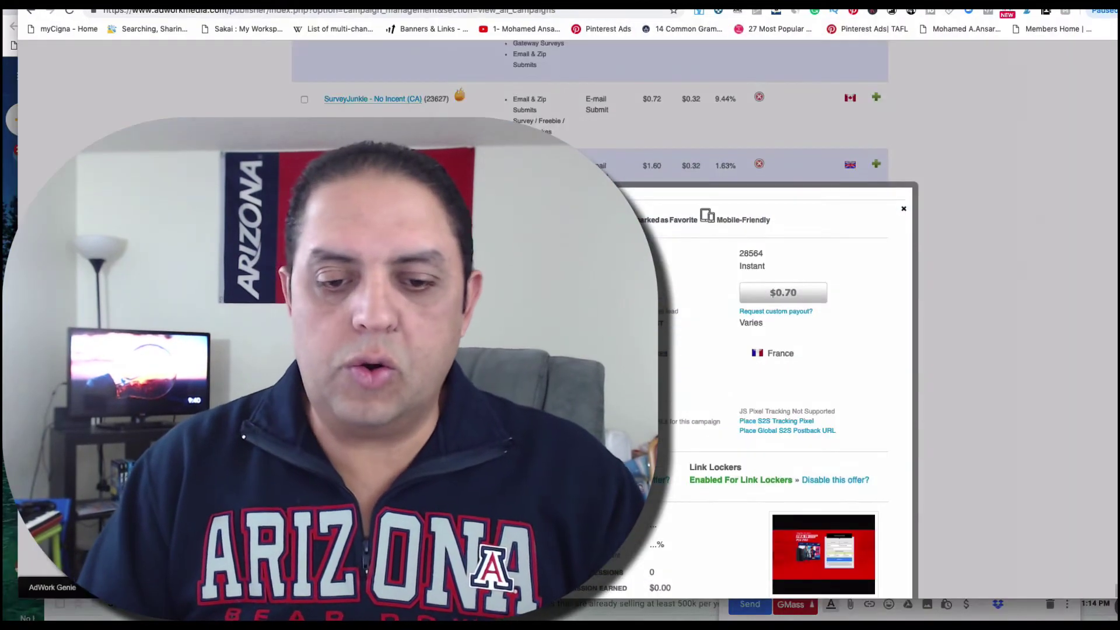
scroll(682, 254, "down", 10)
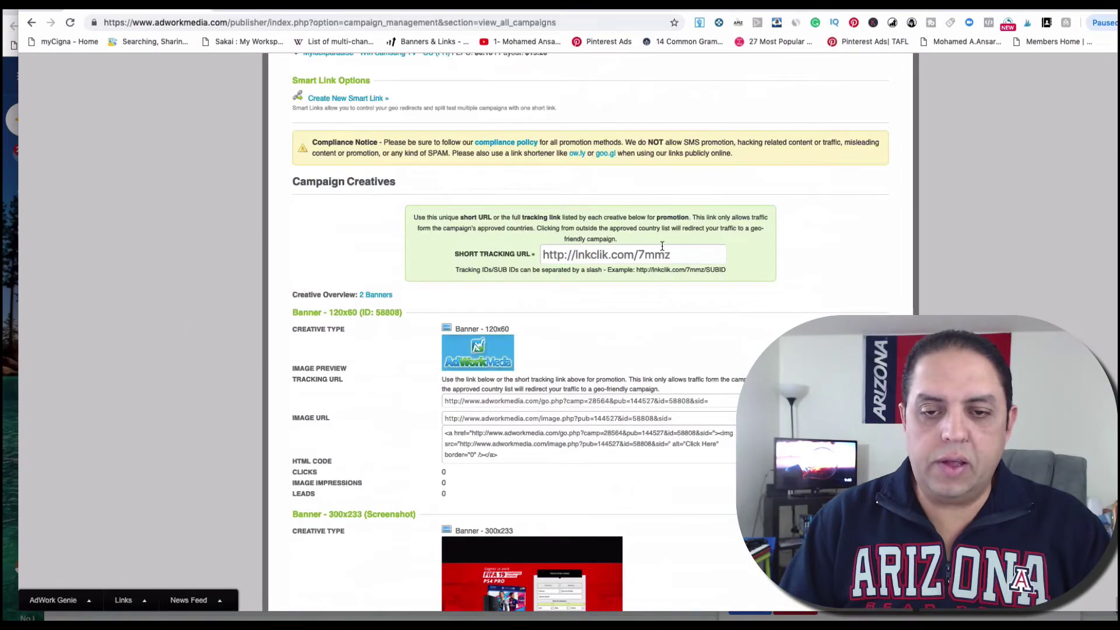
left_click(682, 254)
scroll(578, 164, "up", 2)
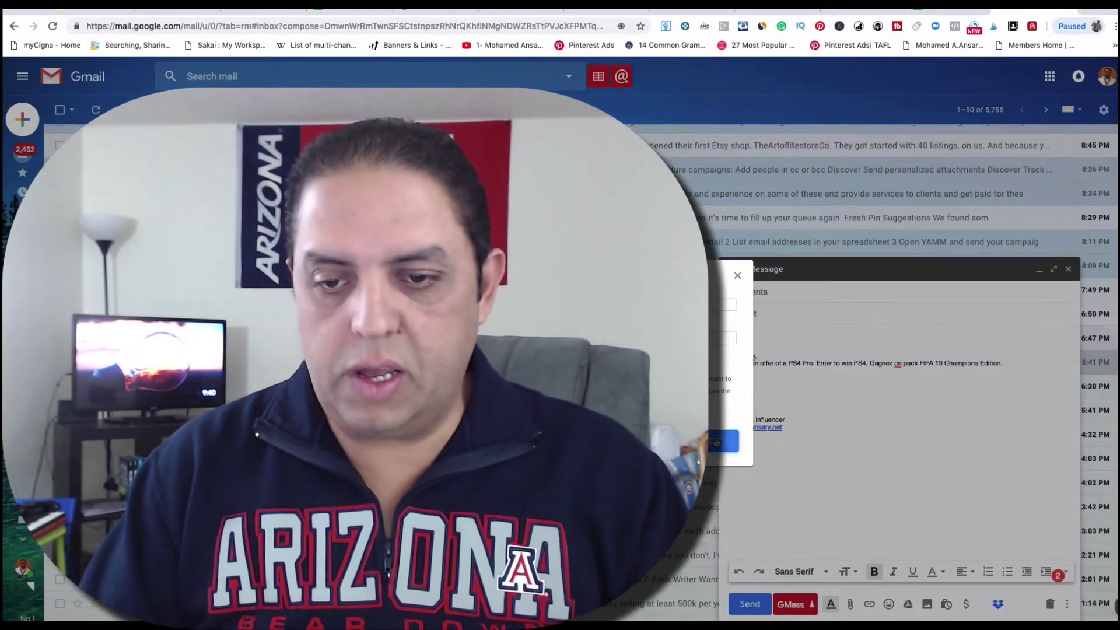
key("Return")
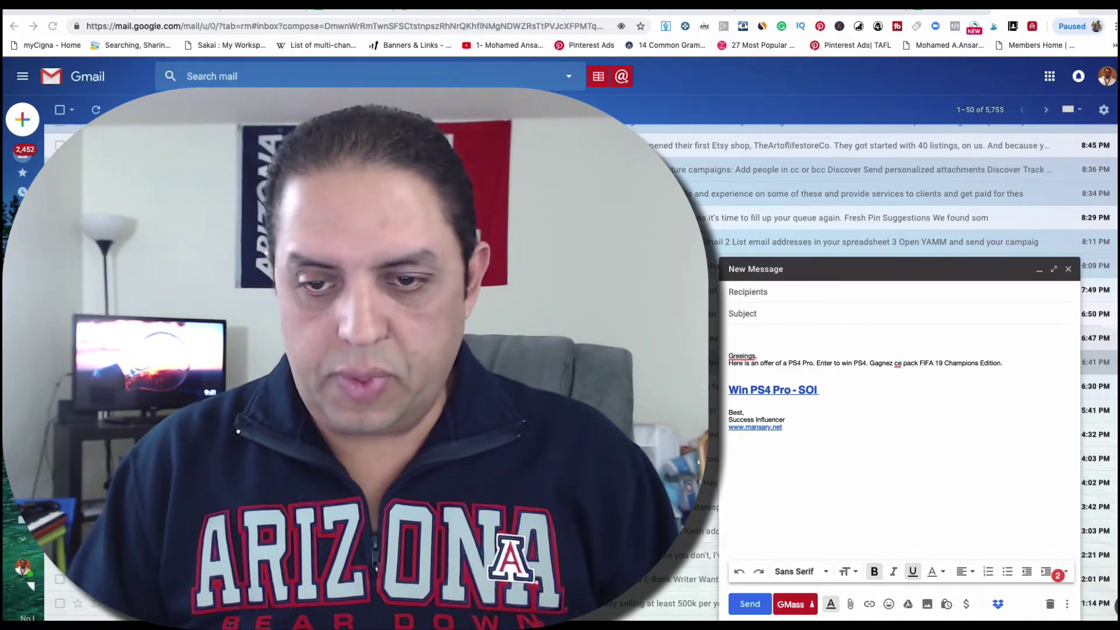
- Set the message subject to "Win PS4 Pro - SOI" and save the message as a draft
left_click(763, 315)
type("Win PS4 Pro - SOI")
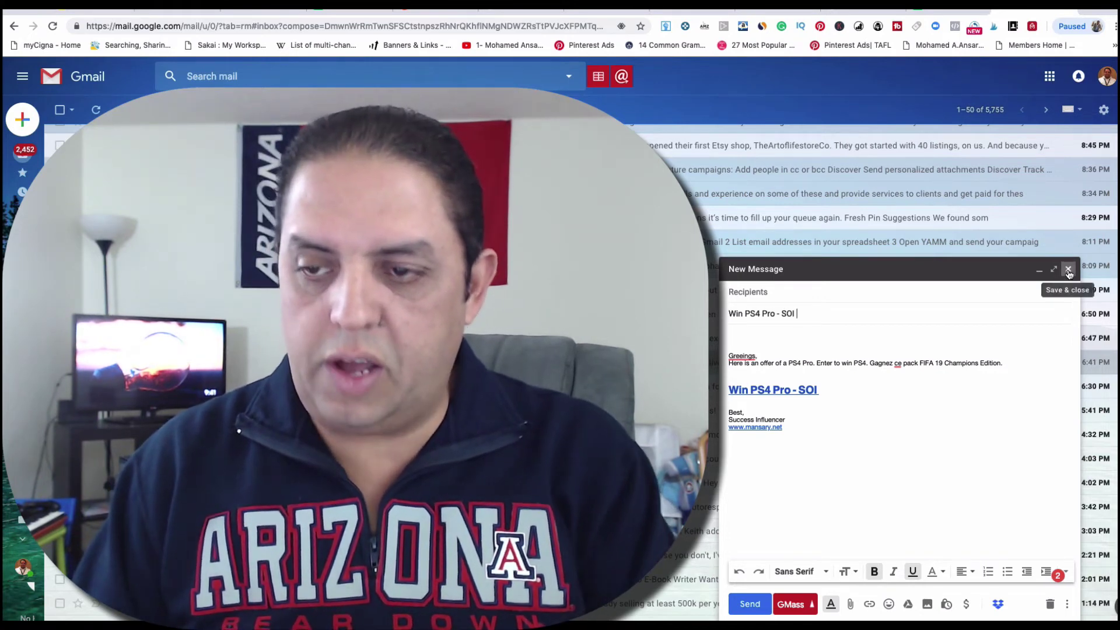
left_click(1069, 271)
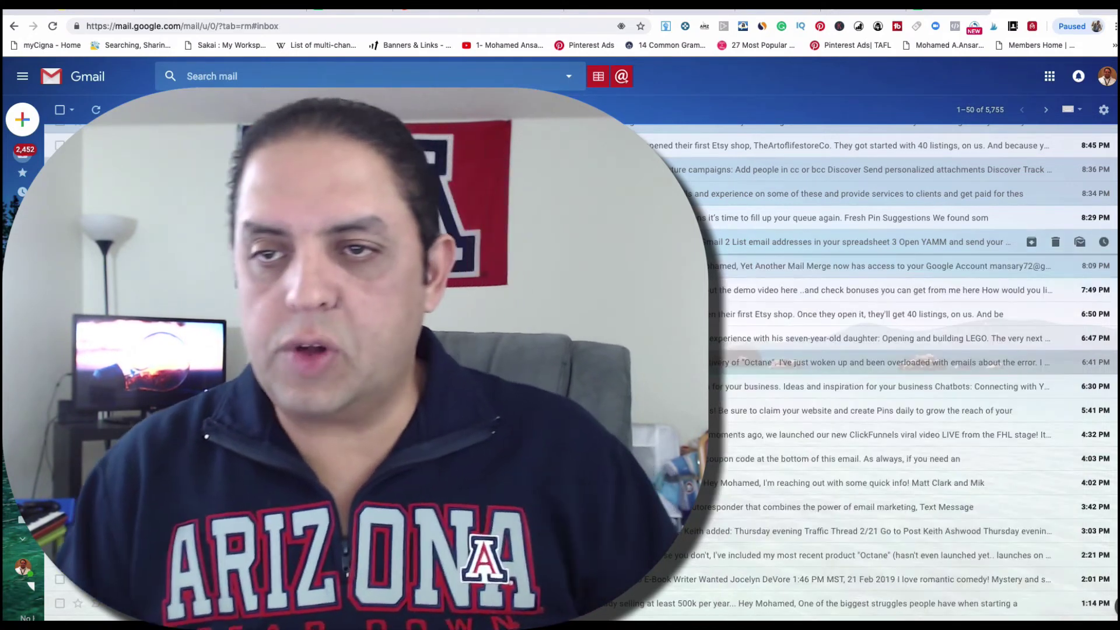
left_click(945, 8)
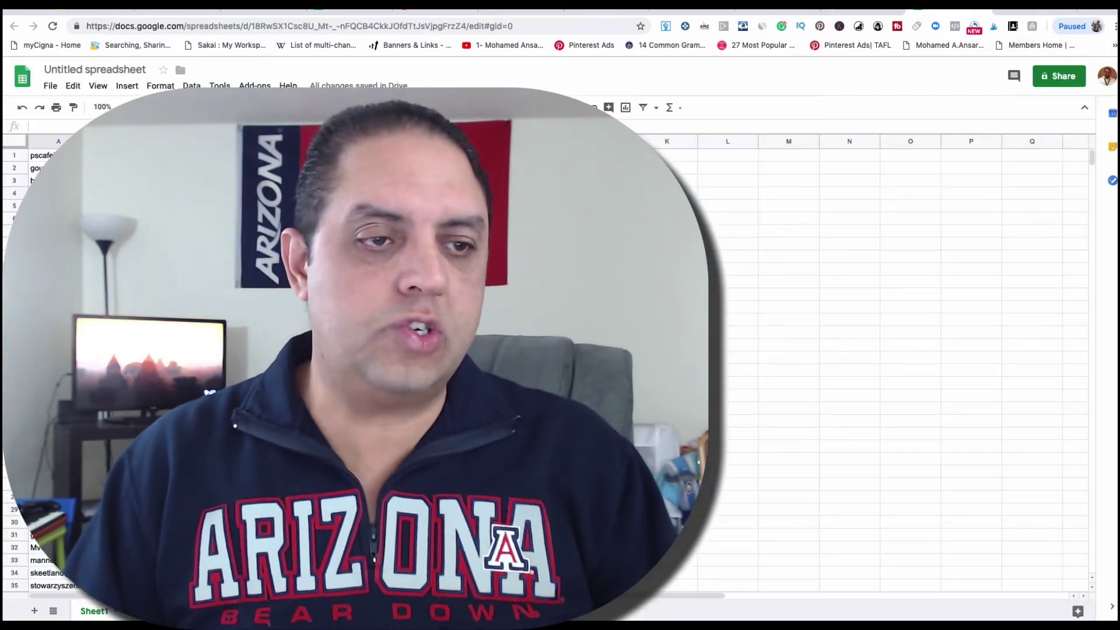
key("ctrl+shift+Tab")
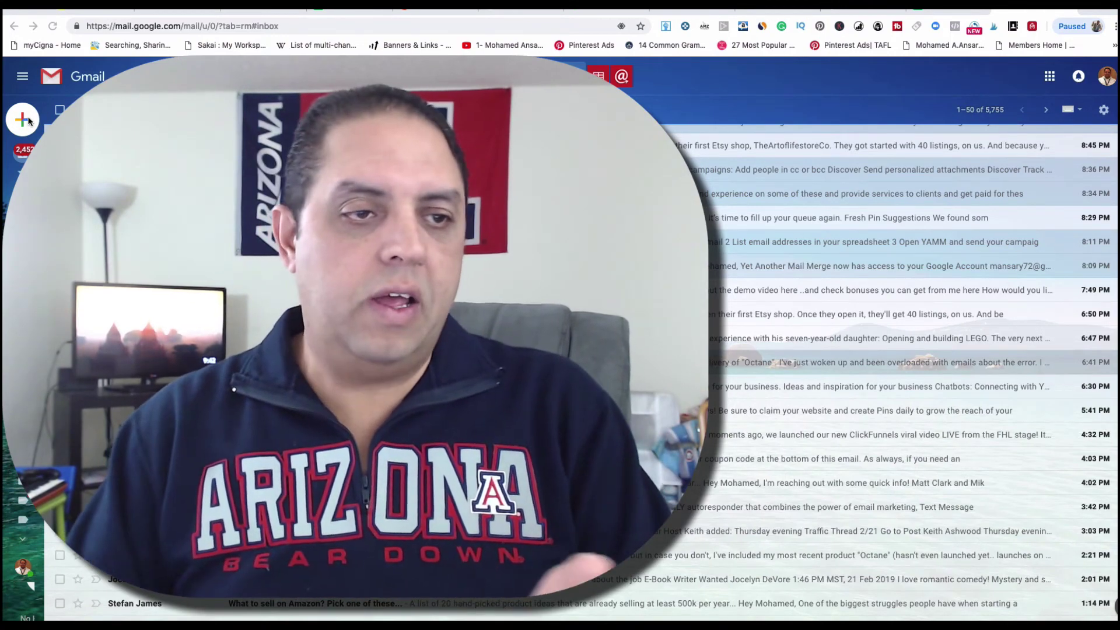
left_click(23, 120)
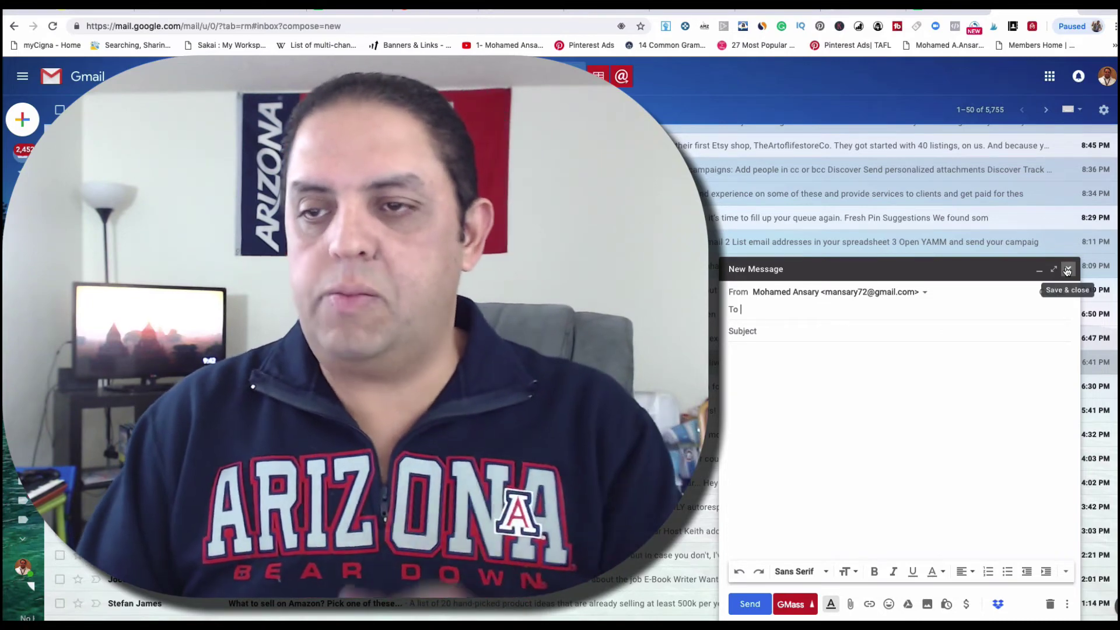
left_click(1068, 269)
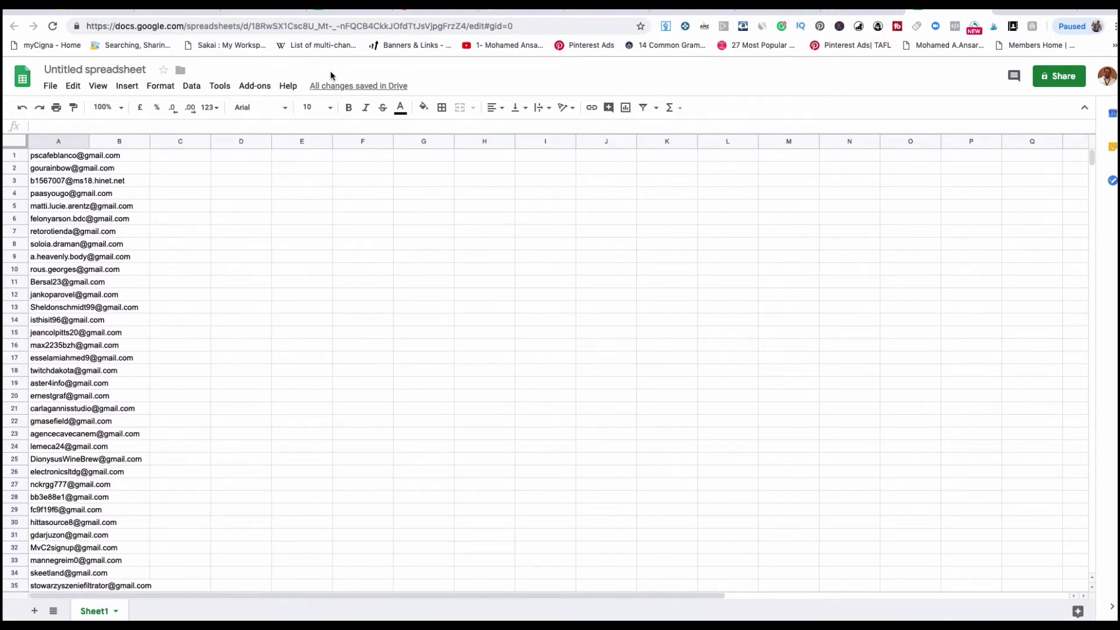
- In the spreadsheet of collected addresses, look for Yet Another Mail Merge in the add-on store and close the store
left_click(255, 87)
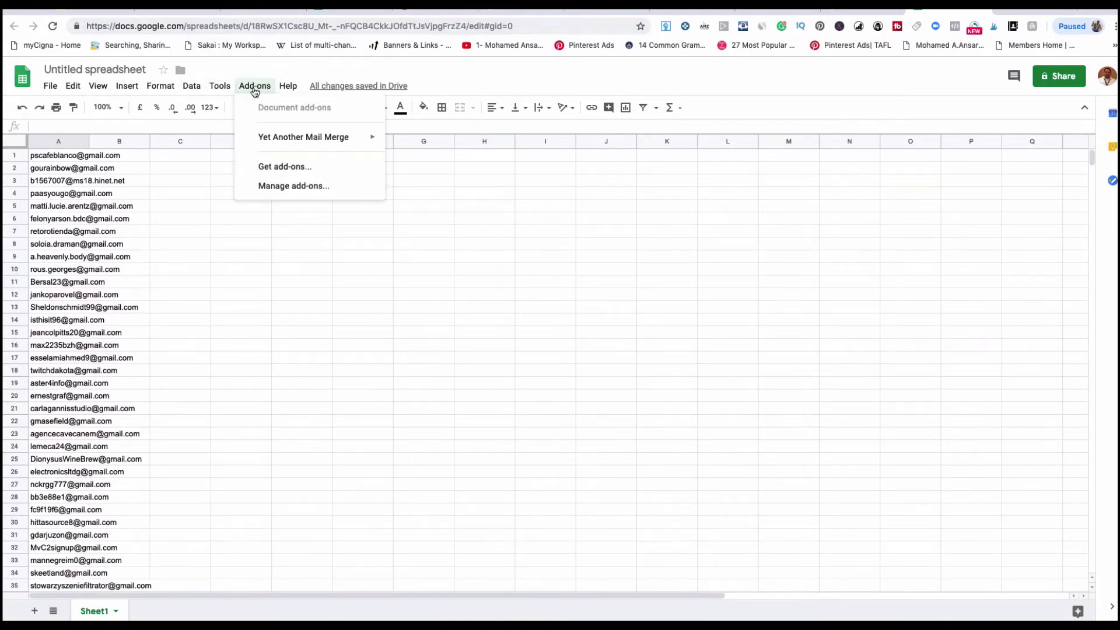
left_click(289, 167)
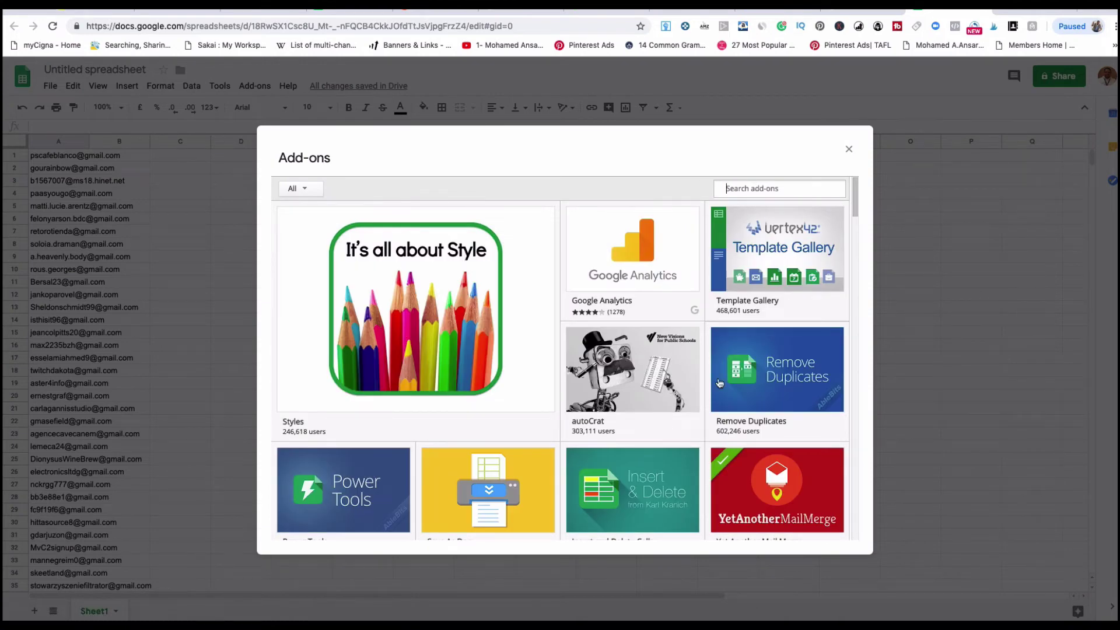
scroll(749, 512, "down", 2)
scroll(769, 486, "up", 2)
mouse_move(762, 486)
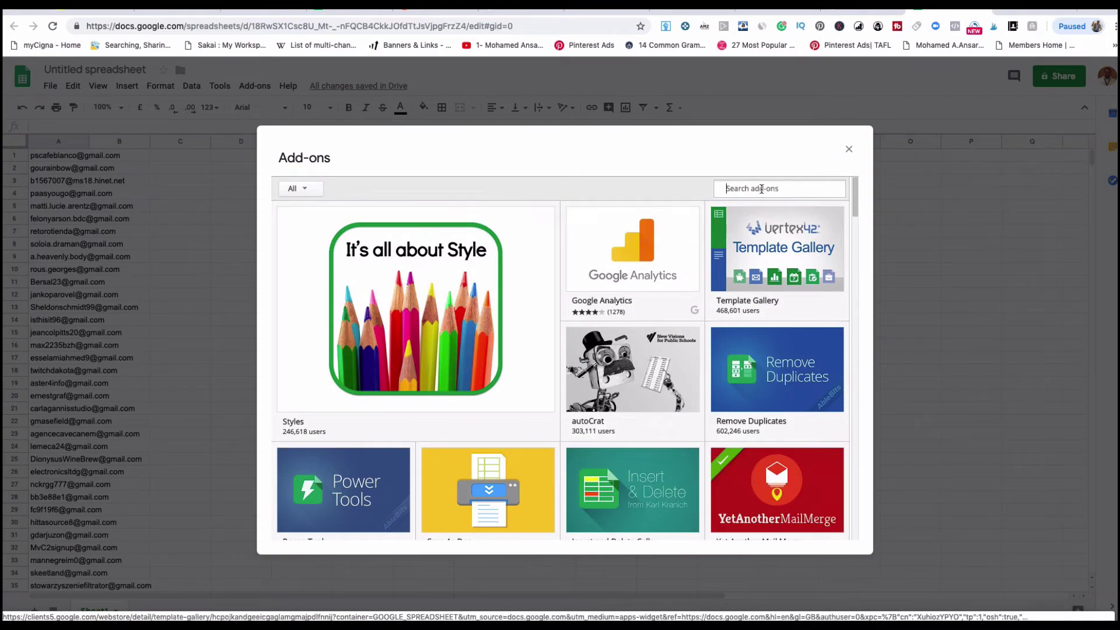
left_click(791, 192)
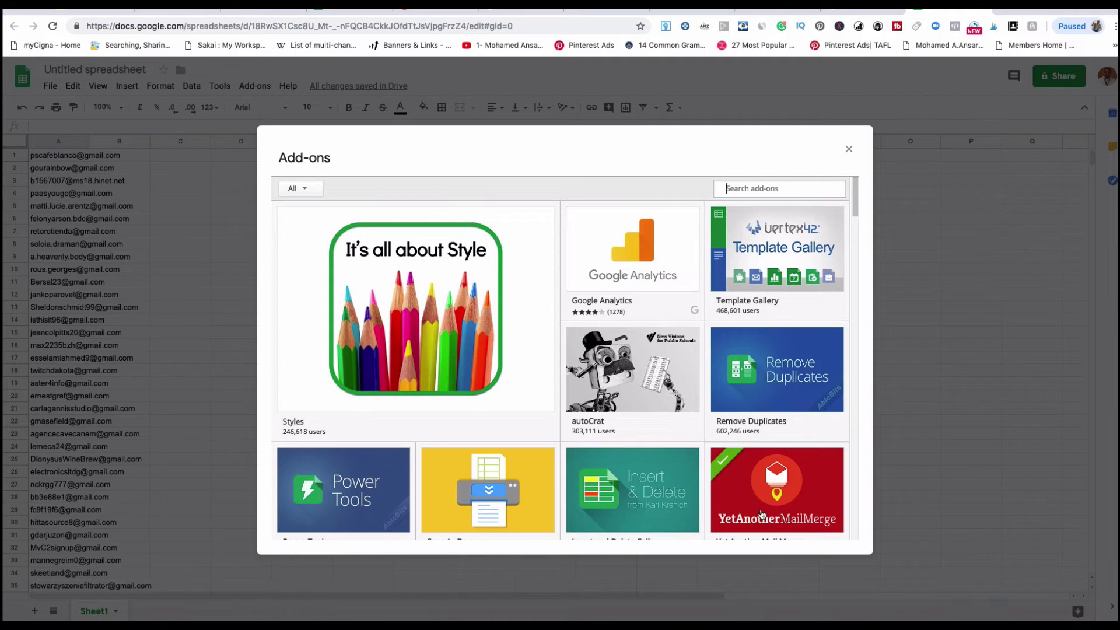
left_click(847, 149)
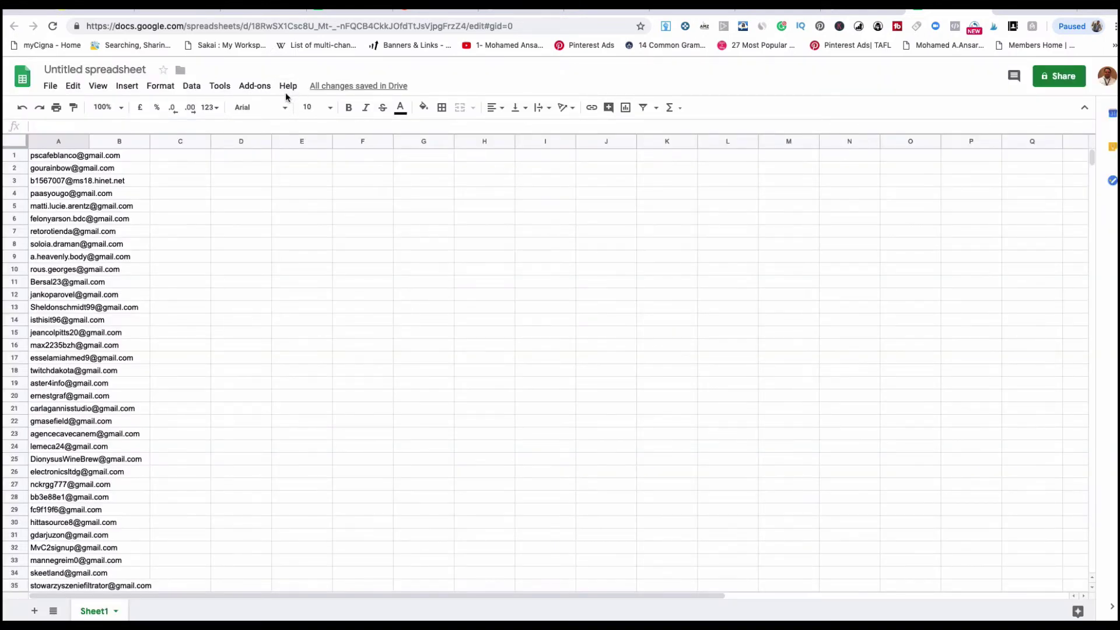
- Start a mail merge on the collected address list with the Yet Another Mail Merge add-on
left_click(259, 86)
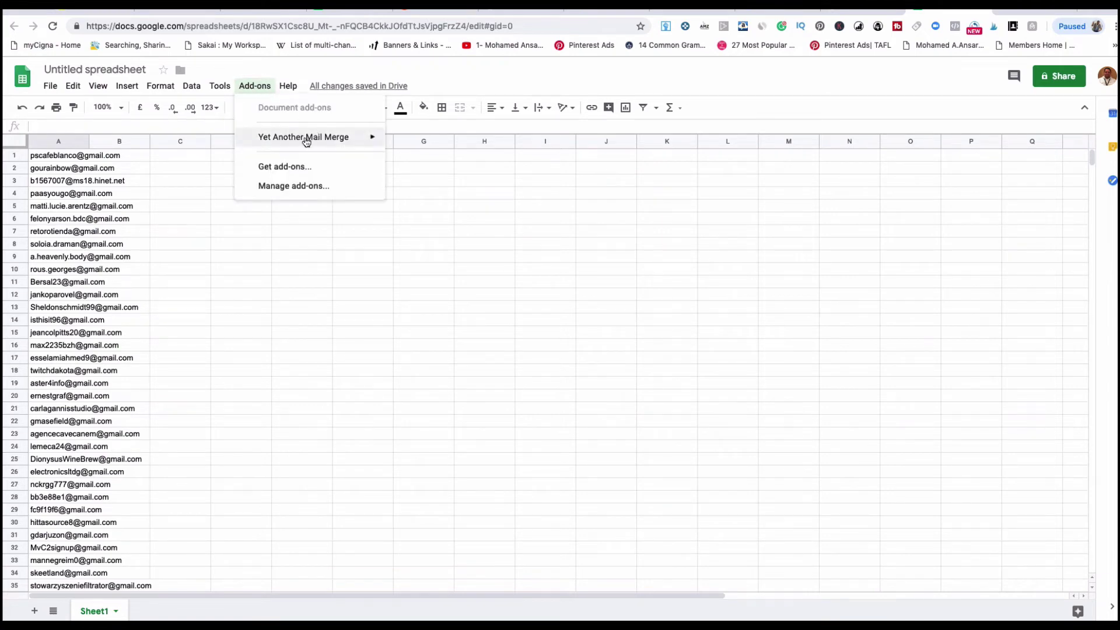
mouse_move(324, 142)
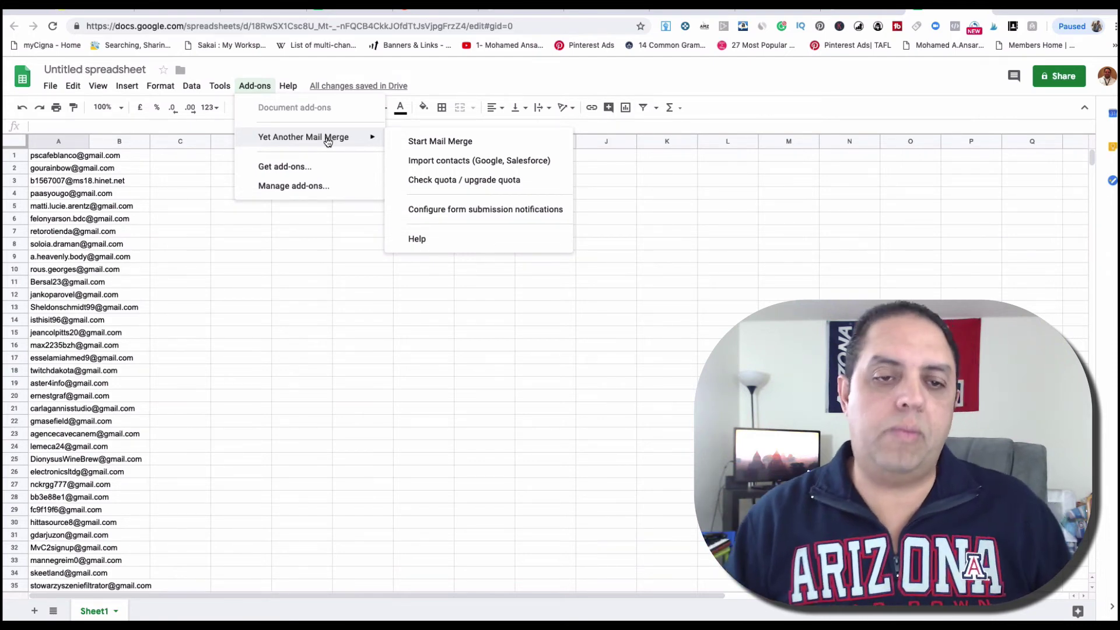
left_click(302, 282)
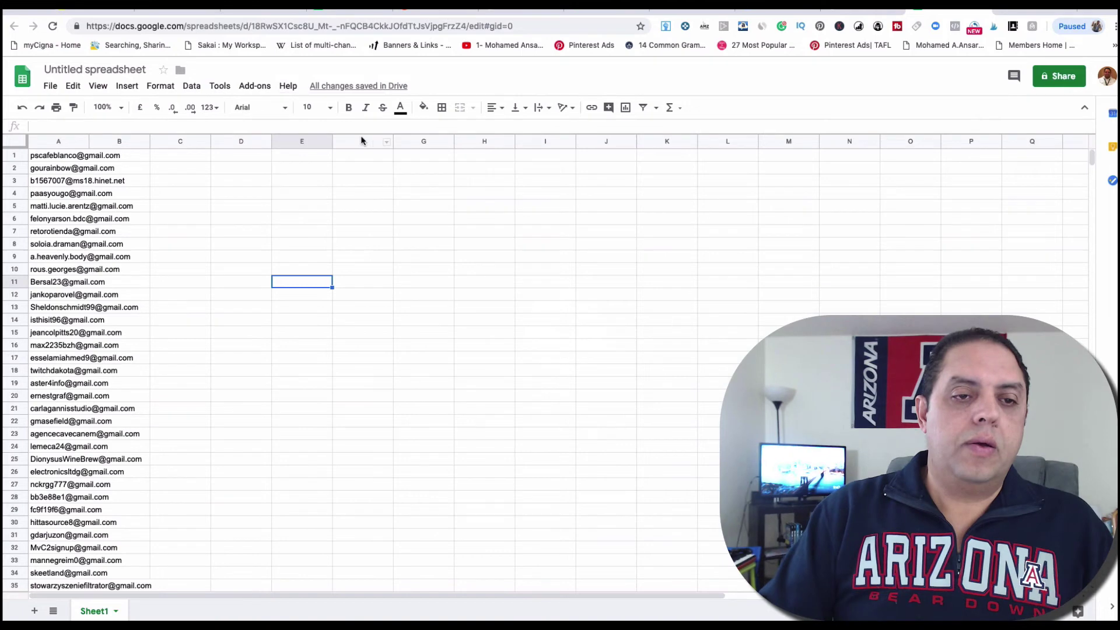
left_click(255, 86)
mouse_move(320, 140)
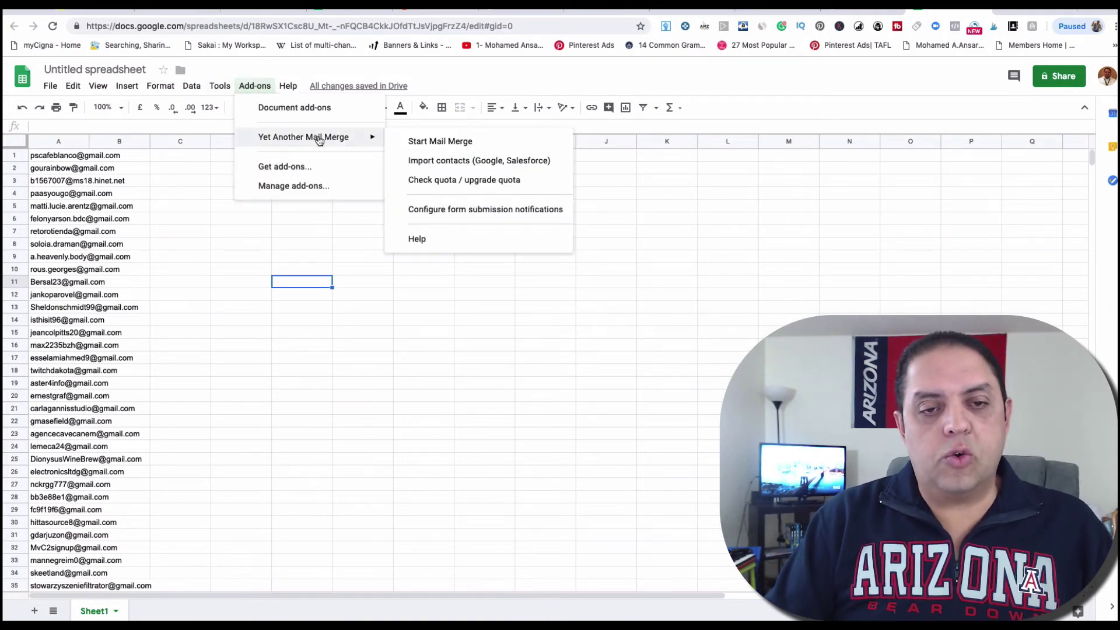
left_click(455, 142)
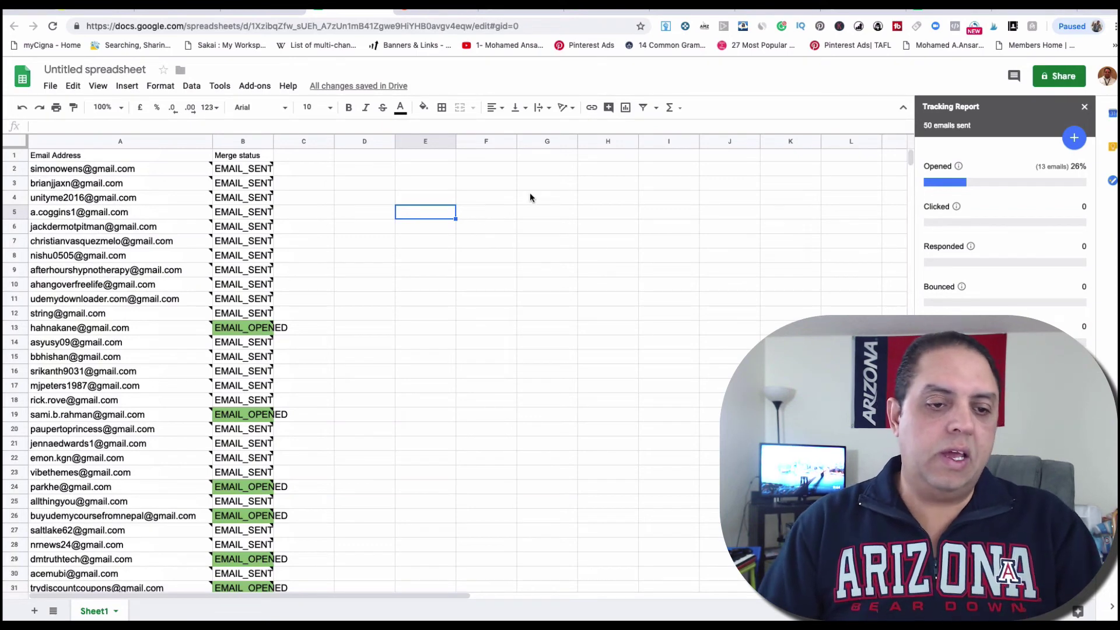
- Examine the merge status column and the tracking report in the spreadsheet of a mail merge already sent
scroll(326, 226, "down", 2)
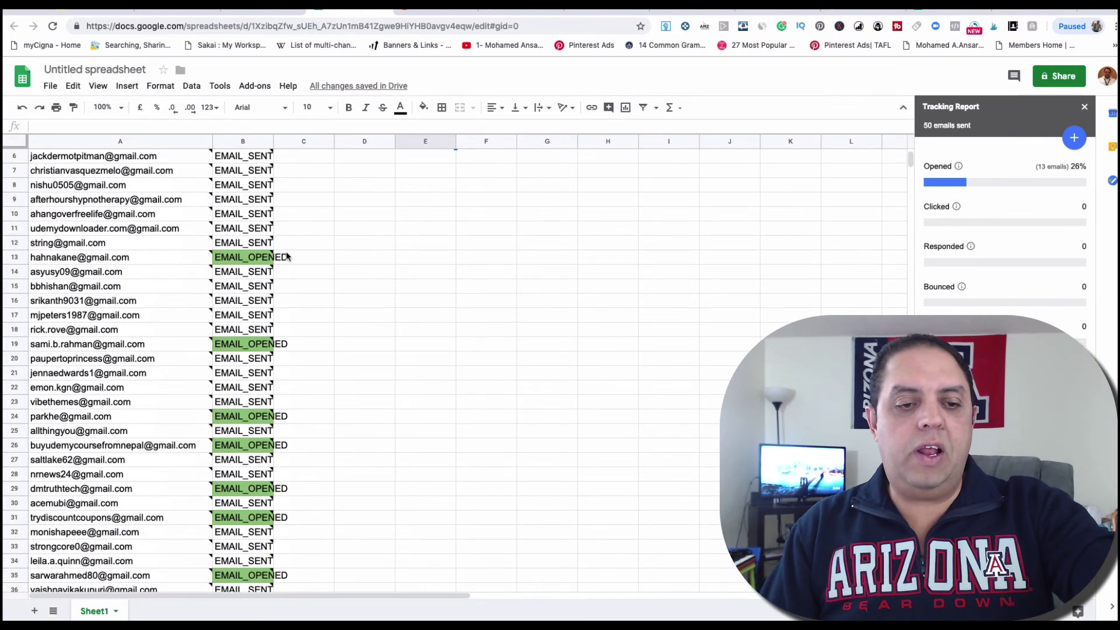
scroll(250, 253, "down", 4)
scroll(610, 275, "up", 6)
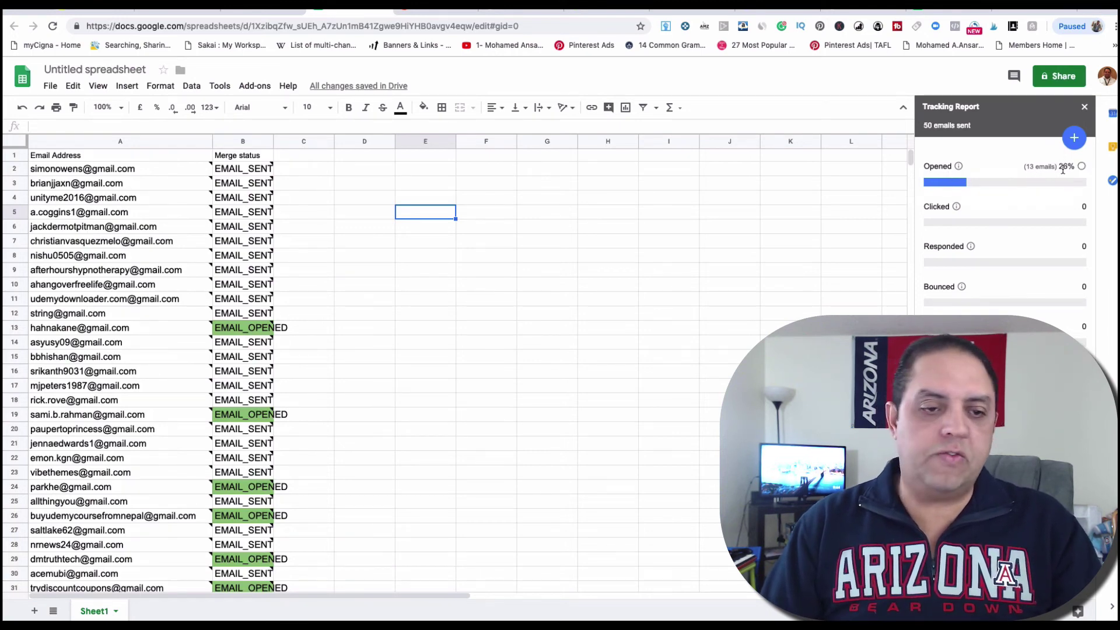
scroll(173, 271, "down", 6)
scroll(173, 272, "down", 2)
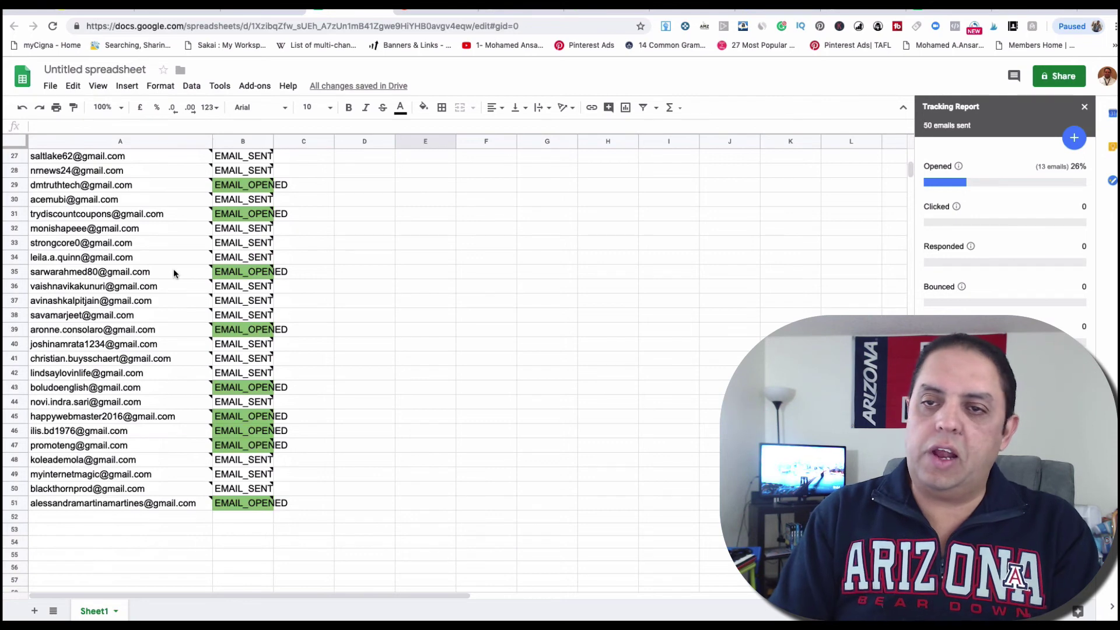
scroll(563, 327, "up", 9)
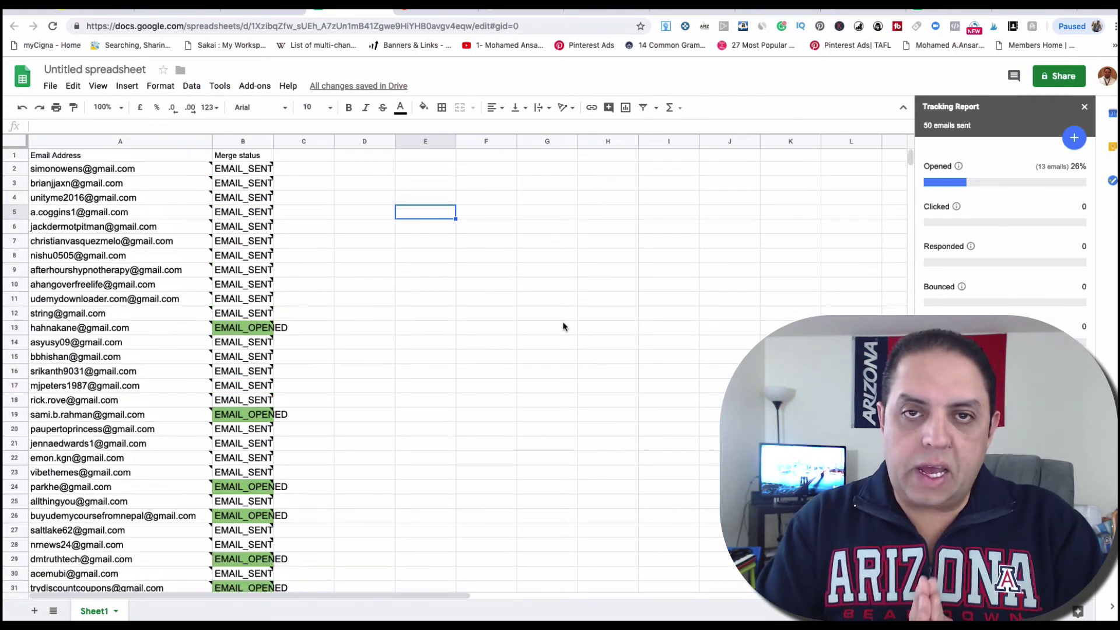